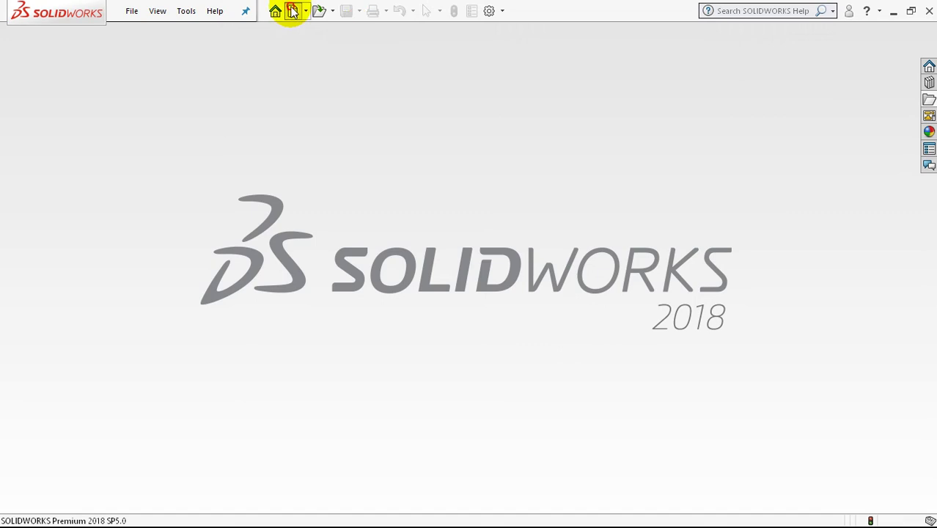
# - Create a new drawing on an A3 (ISO) sheet without inserting a model view
pyautogui.click(557, 192)
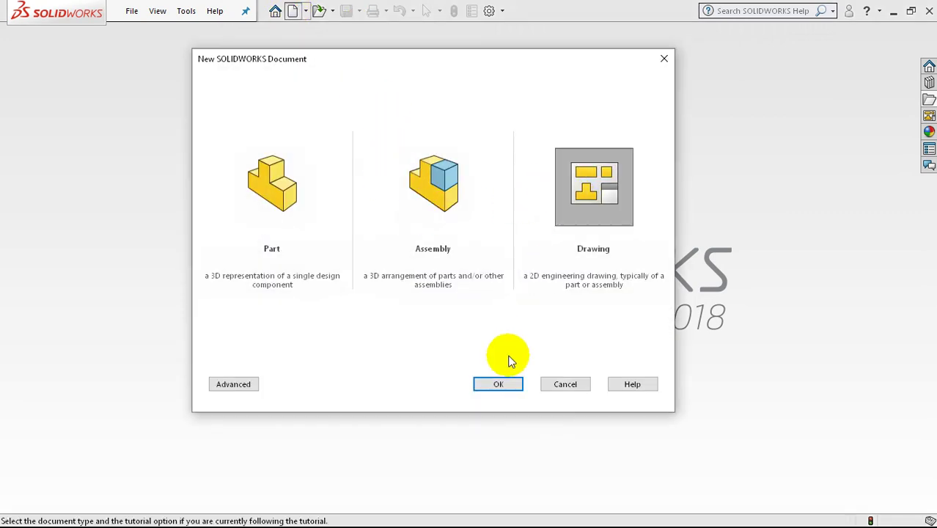
pyautogui.click(504, 385)
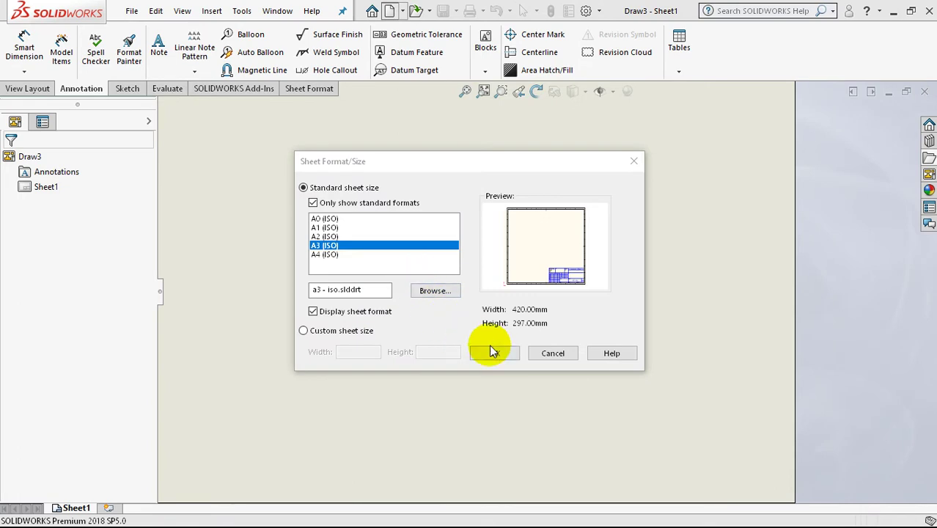
pyautogui.click(489, 348)
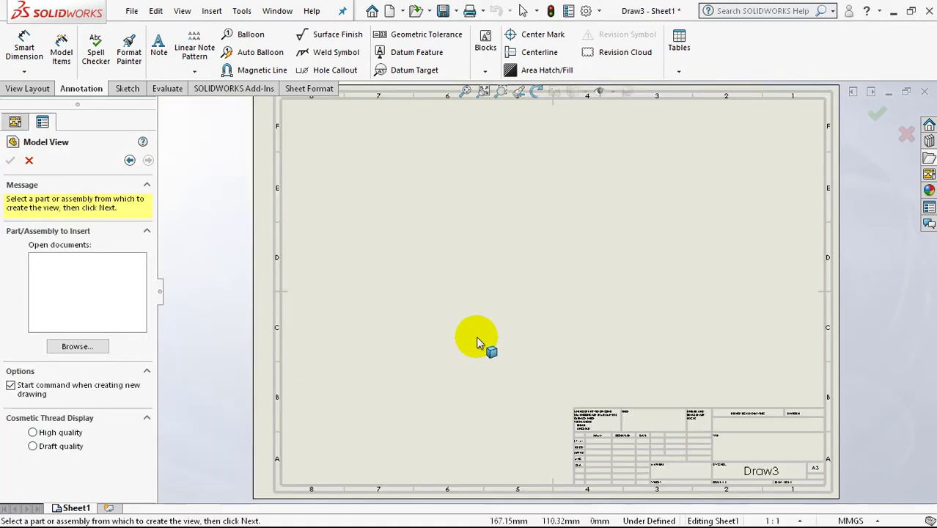
pyautogui.click(28, 158)
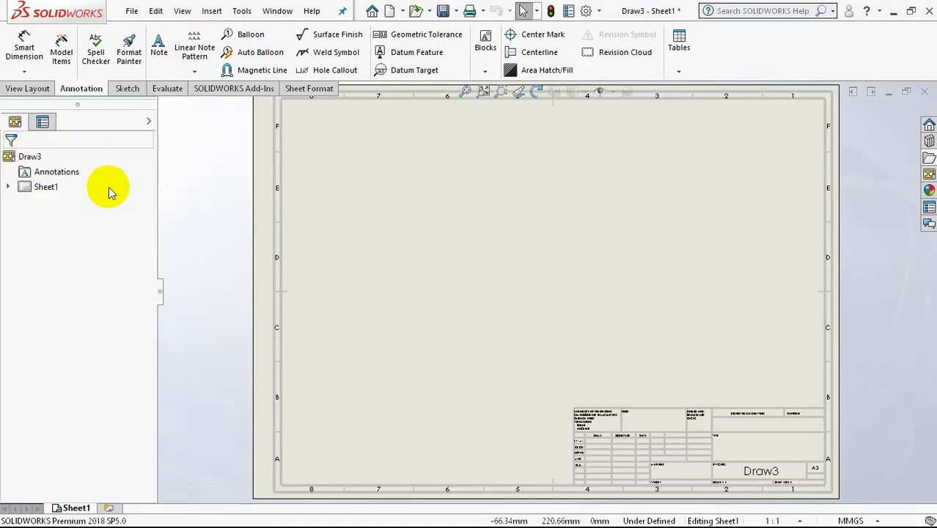
# - Apply first-angle projection to Sheet1 through its sheet properties
pyautogui.rightClick(38, 189)
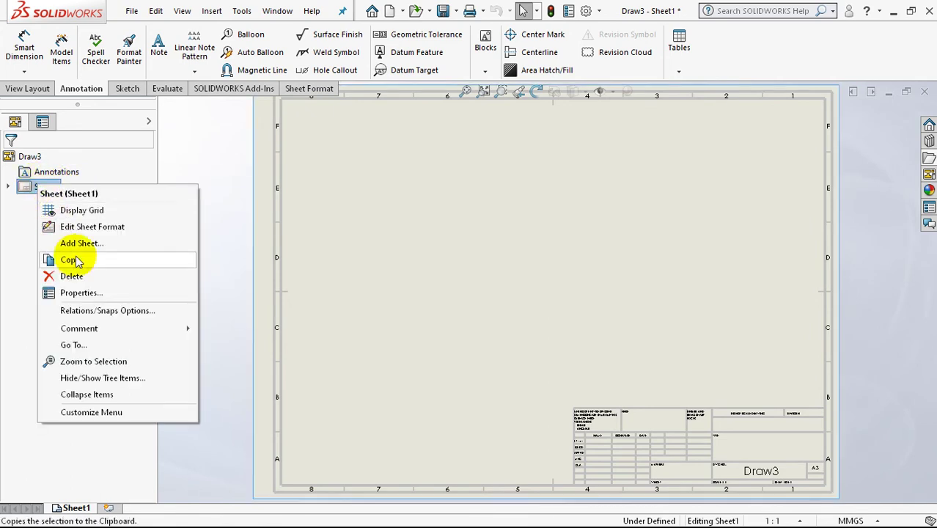
pyautogui.click(102, 294)
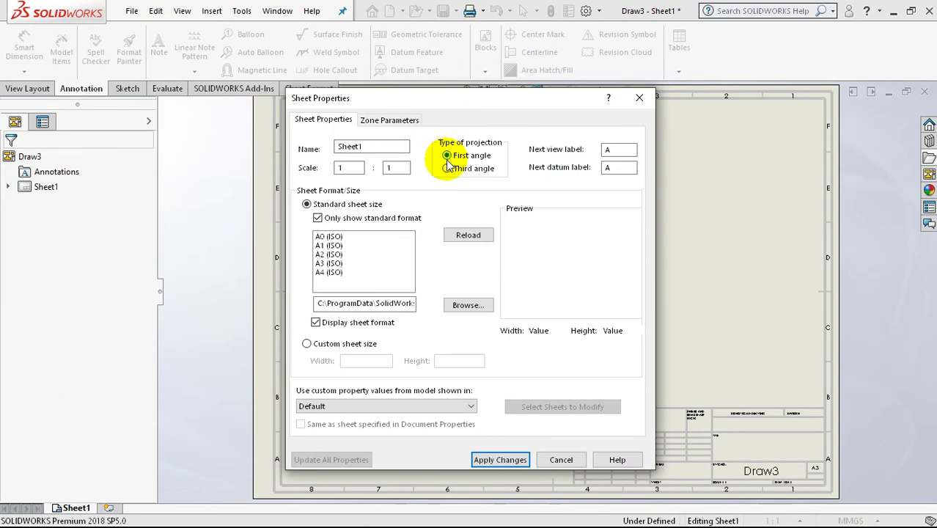
pyautogui.click(513, 460)
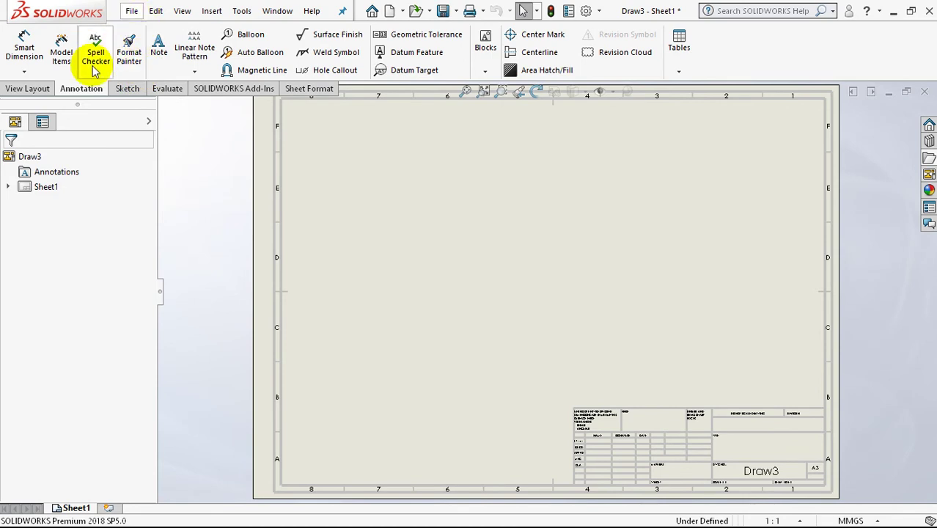
# - Insert part 005 as a front view with top, right-side and isometric projected views
pyautogui.click(35, 89)
pyautogui.click(56, 48)
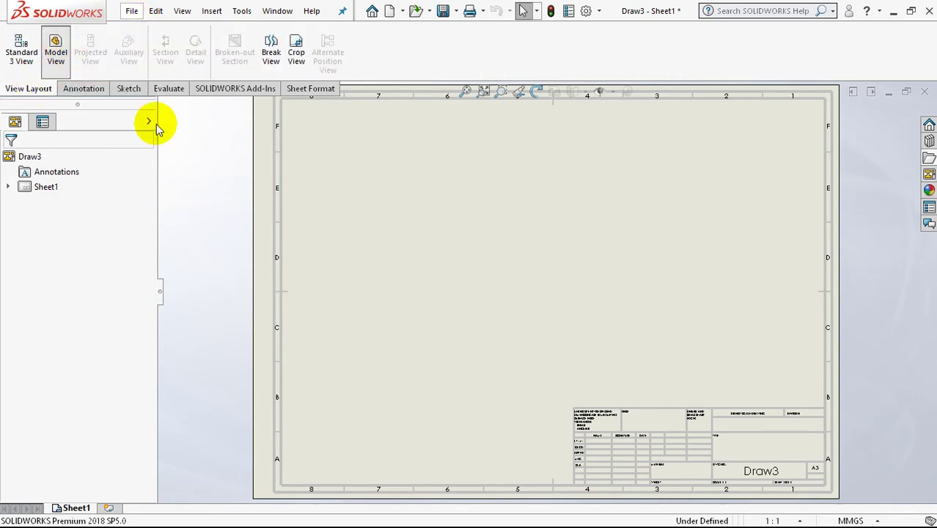
pyautogui.click(93, 346)
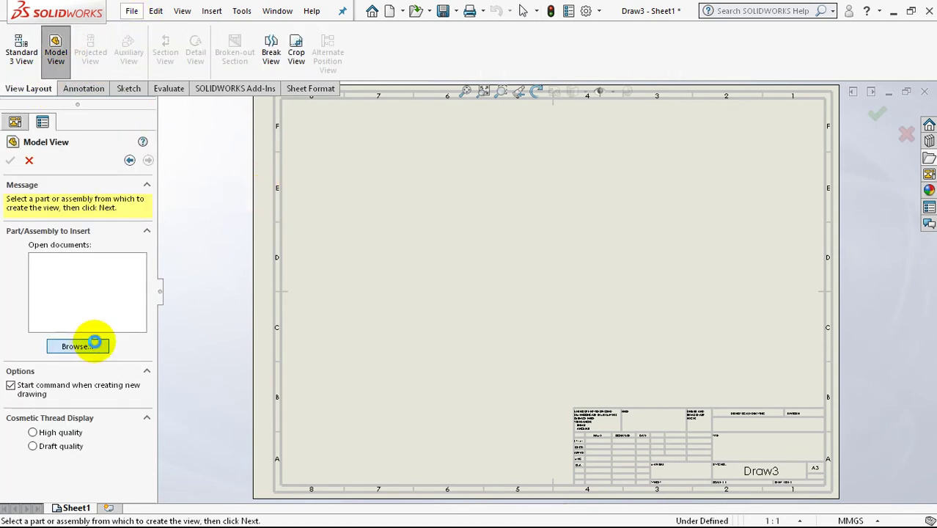
pyautogui.click(401, 208)
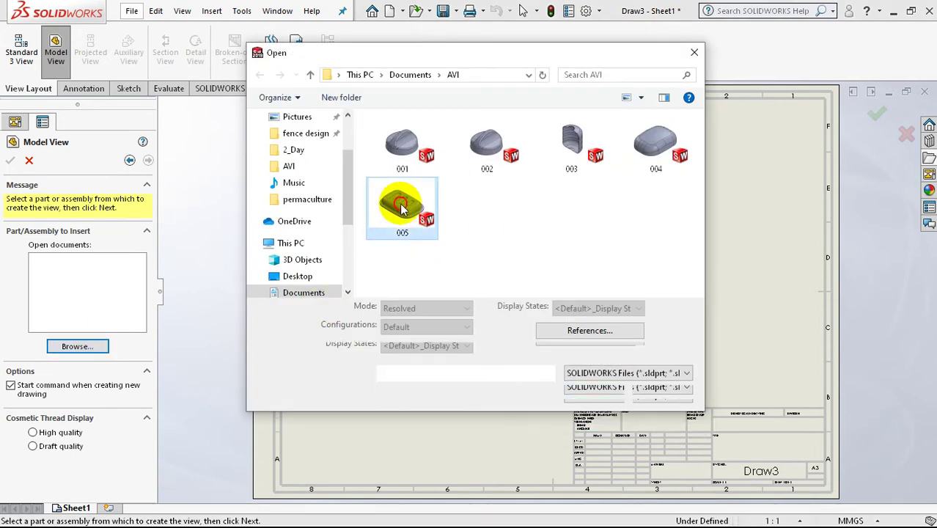
pyautogui.doubleClick(401, 207)
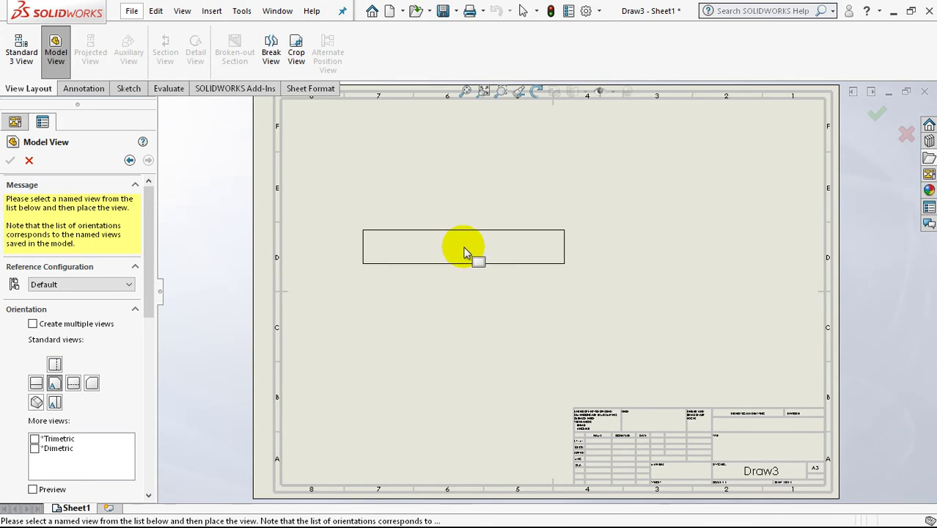
pyautogui.click(455, 204)
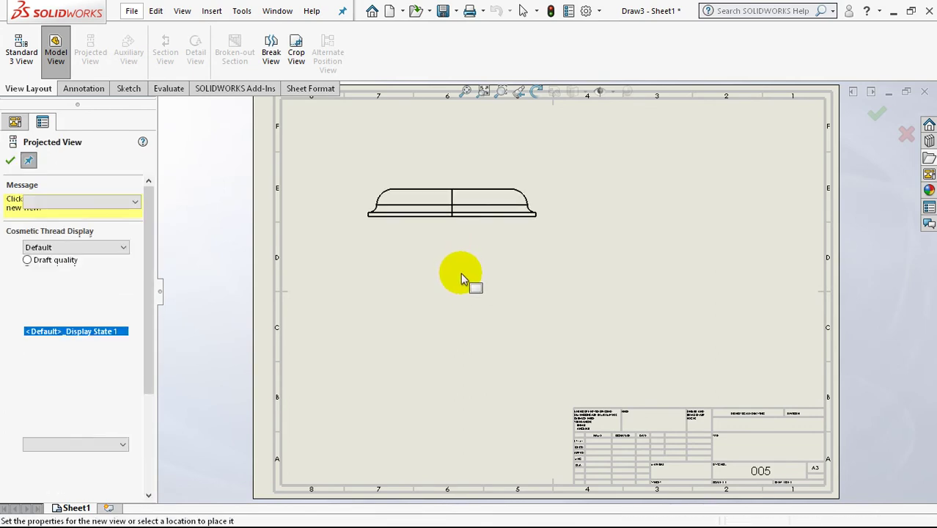
pyautogui.click(464, 328)
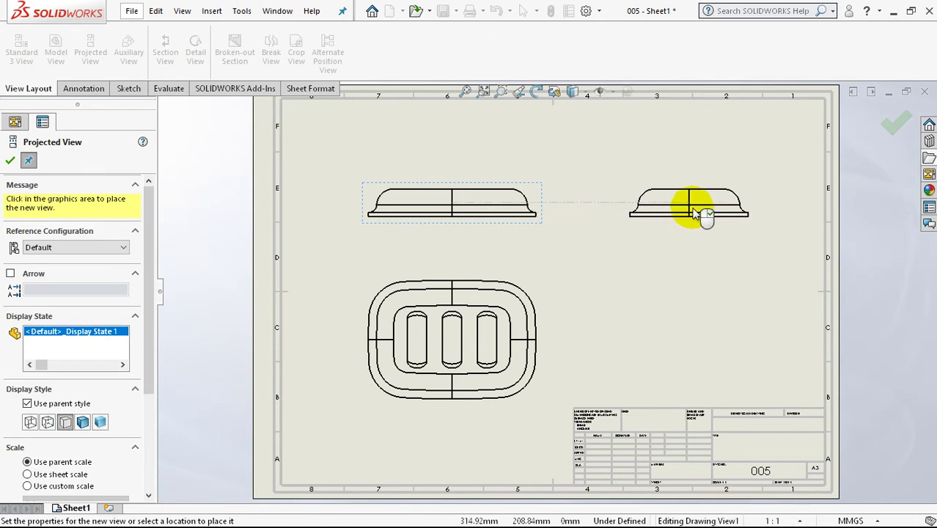
pyautogui.click(687, 211)
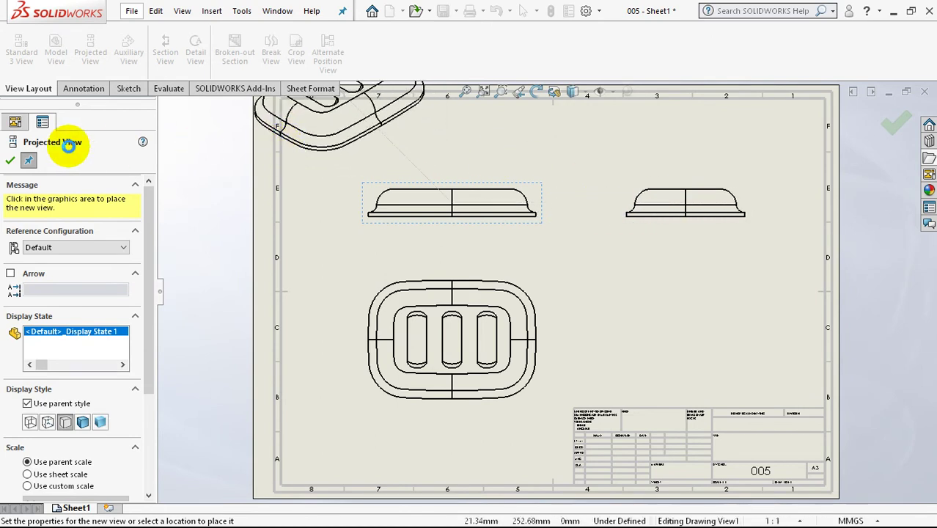
pyautogui.click(11, 162)
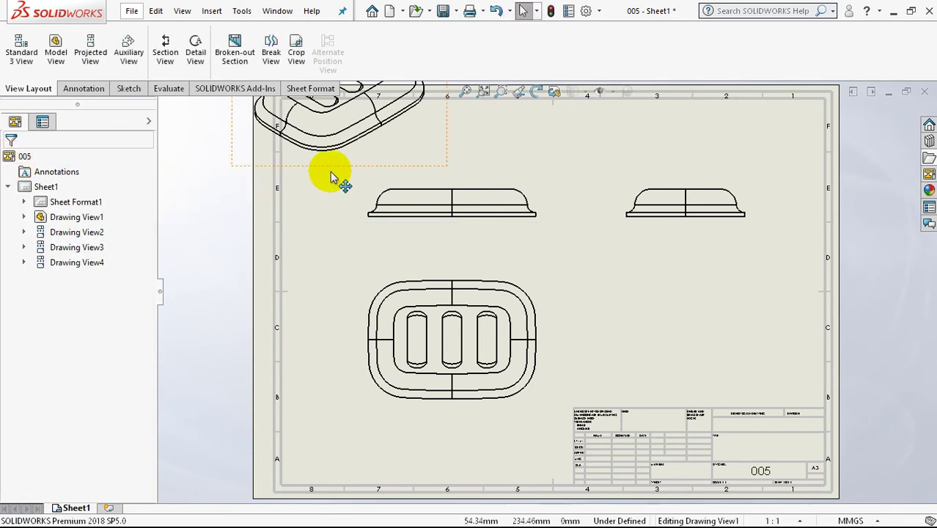
# - Move the isometric view to the lower right and display it shaded with edges
pyautogui.moveTo(332, 167); pyautogui.dragTo(684, 394)
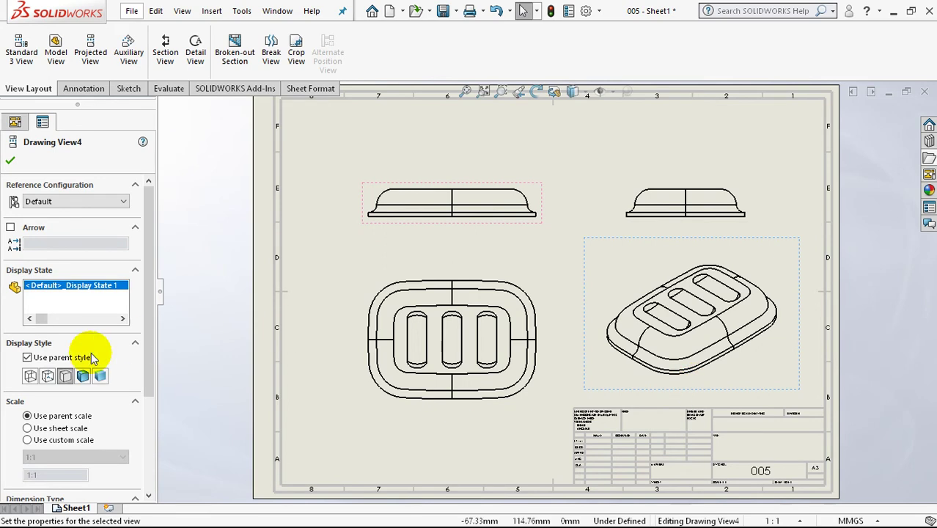
pyautogui.click(82, 377)
pyautogui.click(11, 159)
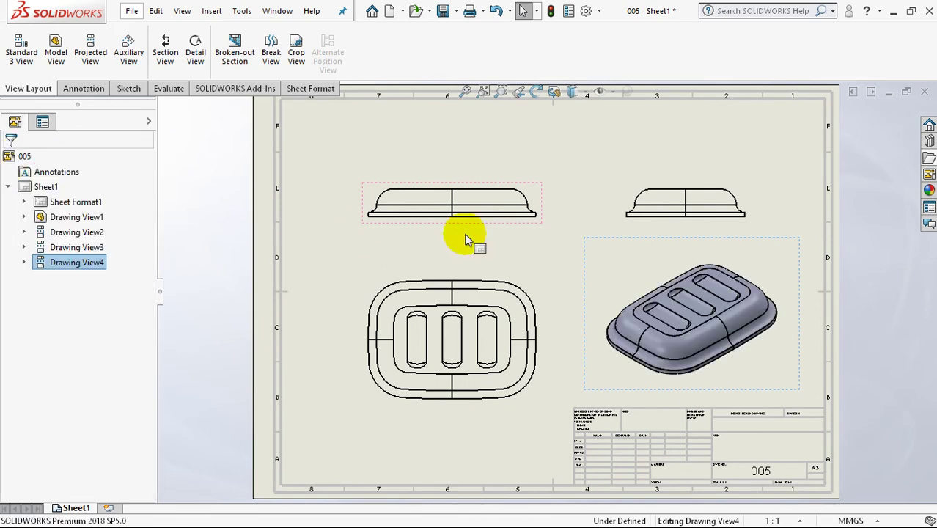
# - Drag the front view higher on the sheet
pyautogui.moveTo(438, 181)
pyautogui.mouseDown()
pyautogui.moveTo(436, 146)
pyautogui.moveTo(424, 147)
pyautogui.mouseUp()
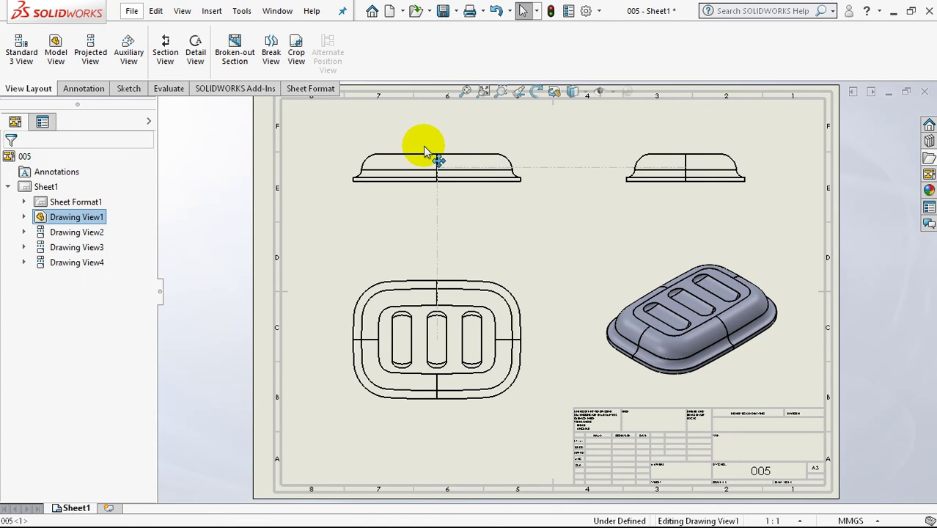
pyautogui.click(358, 239)
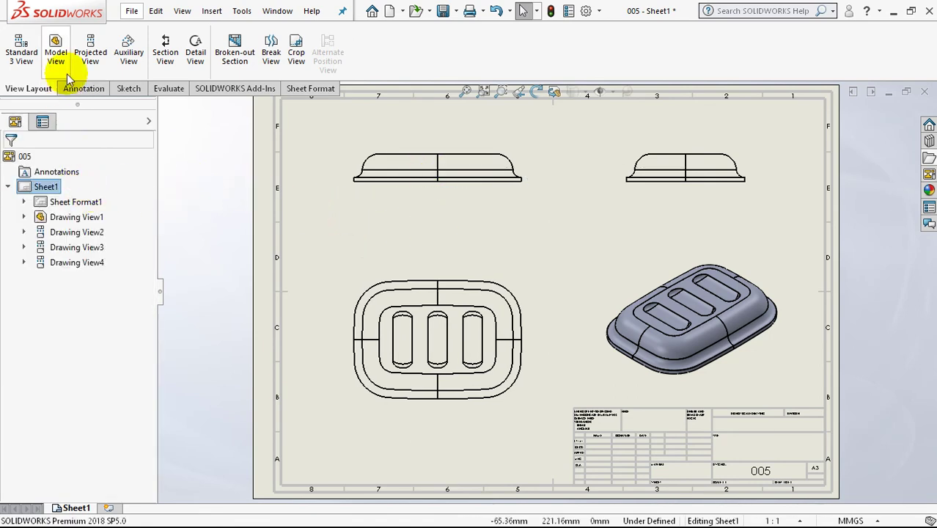
pyautogui.click(86, 86)
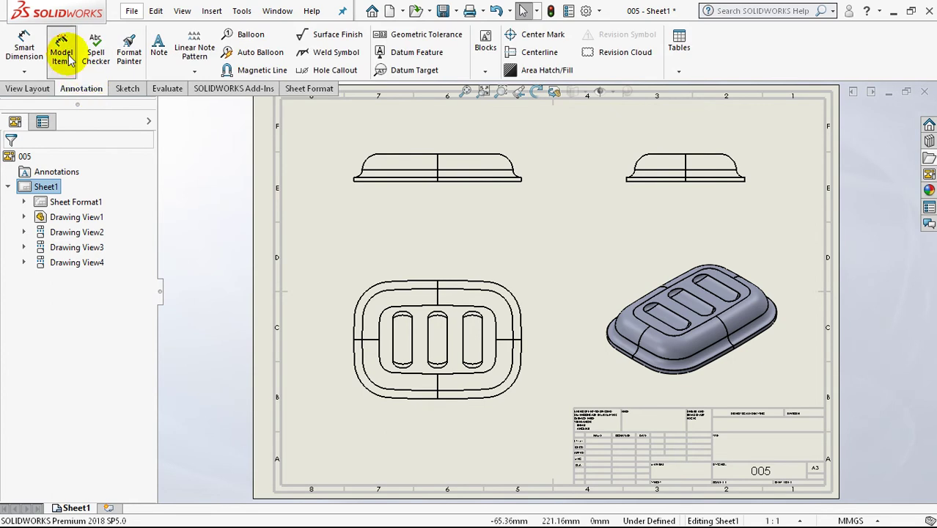
# - Import dimensions from the entire model into the views with Model Items, then open Options
pyautogui.click(68, 60)
pyautogui.click(9, 161)
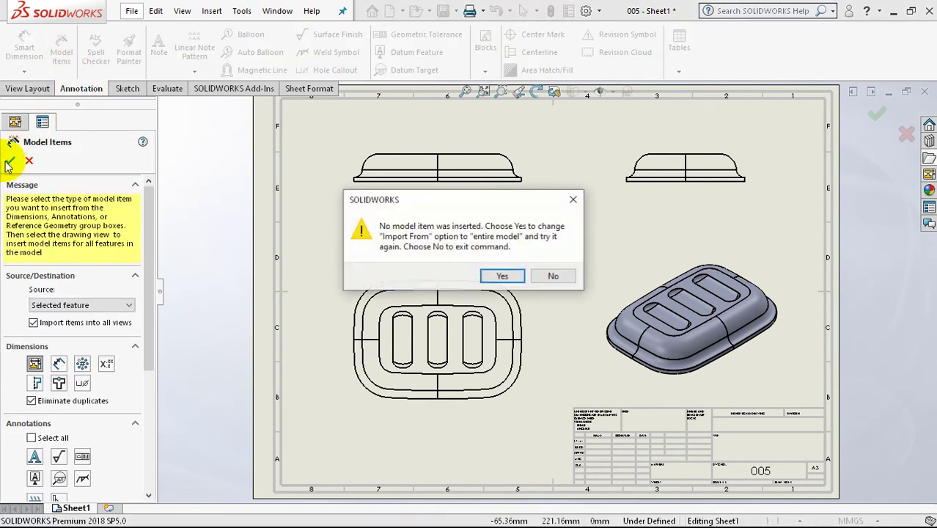
pyautogui.click(503, 275)
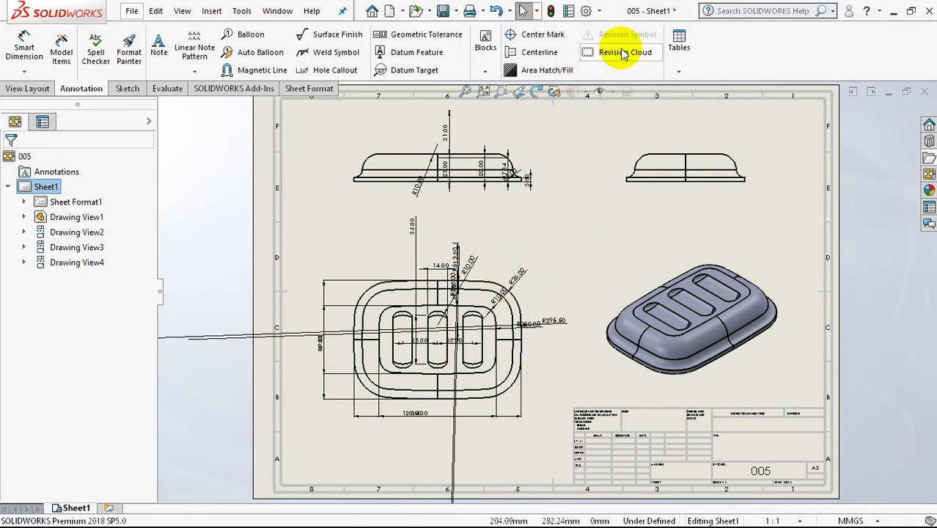
pyautogui.click(585, 15)
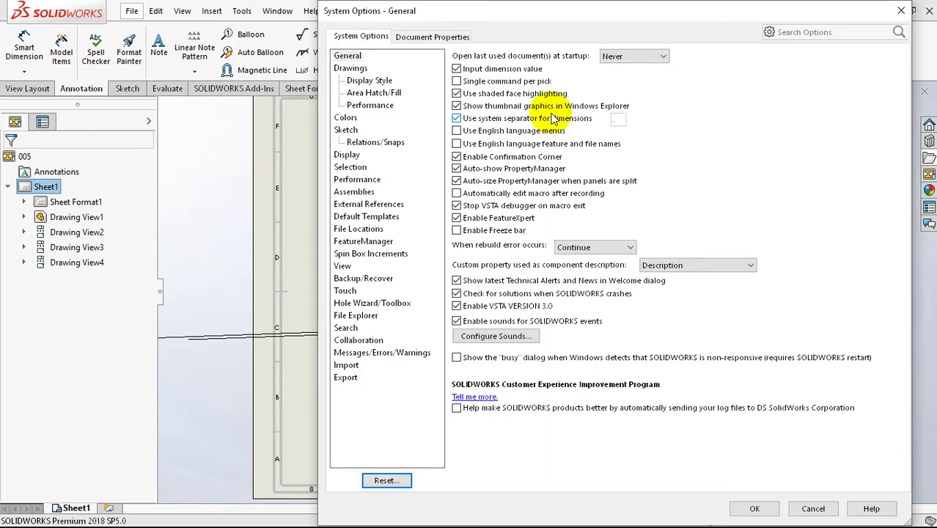
# - Set the document's dimension trailing zeroes to Remove and apply the change
pyautogui.moveTo(504, 19)
pyautogui.mouseDown()
pyautogui.moveTo(652, 29)
pyautogui.moveTo(654, 40)
pyautogui.mouseUp()
pyautogui.click(602, 60)
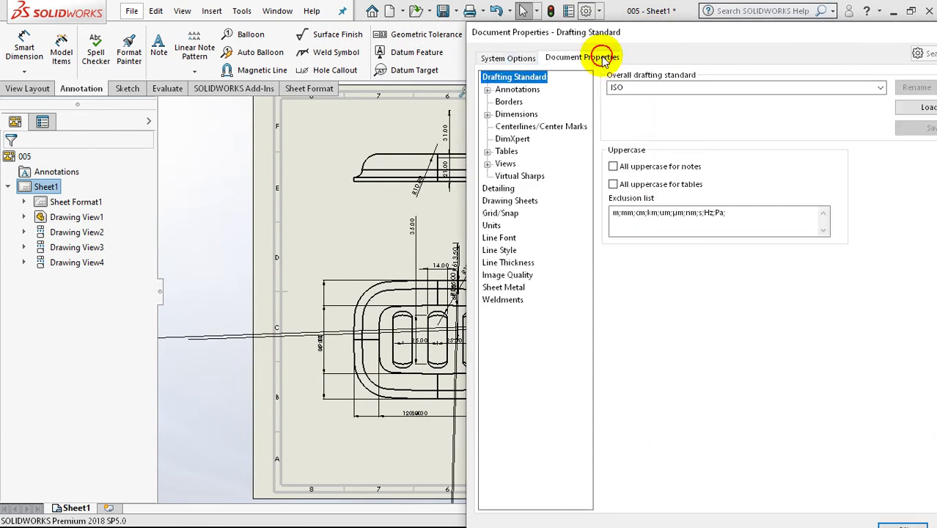
pyautogui.click(516, 118)
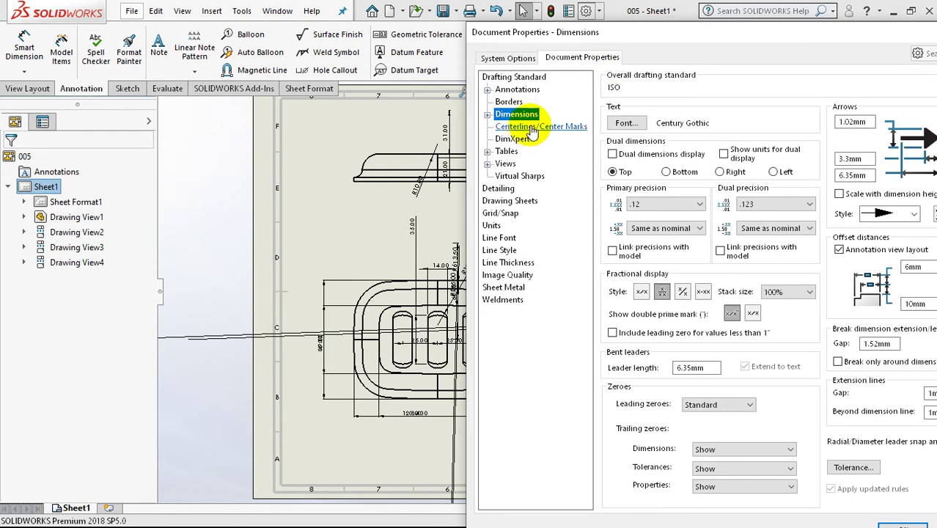
pyautogui.click(741, 450)
pyautogui.click(718, 470)
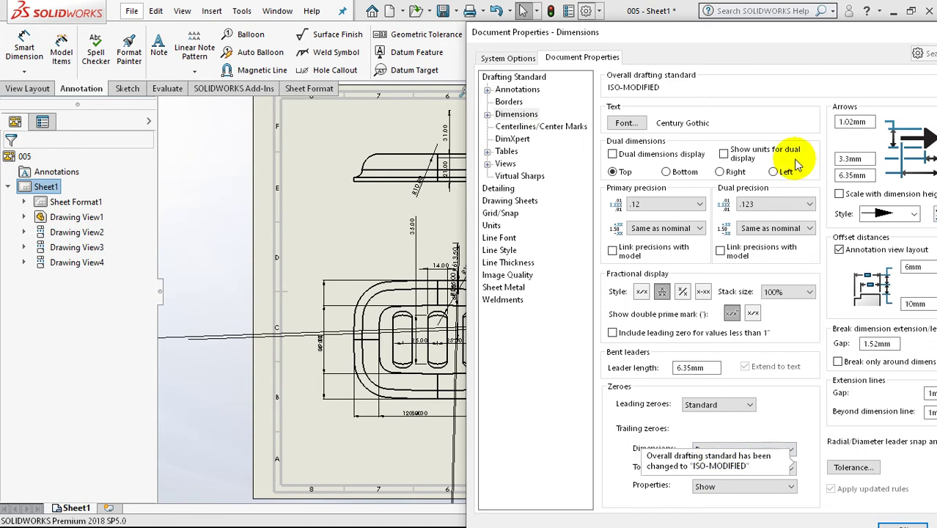
pyautogui.moveTo(735, 33); pyautogui.dragTo(672, 12)
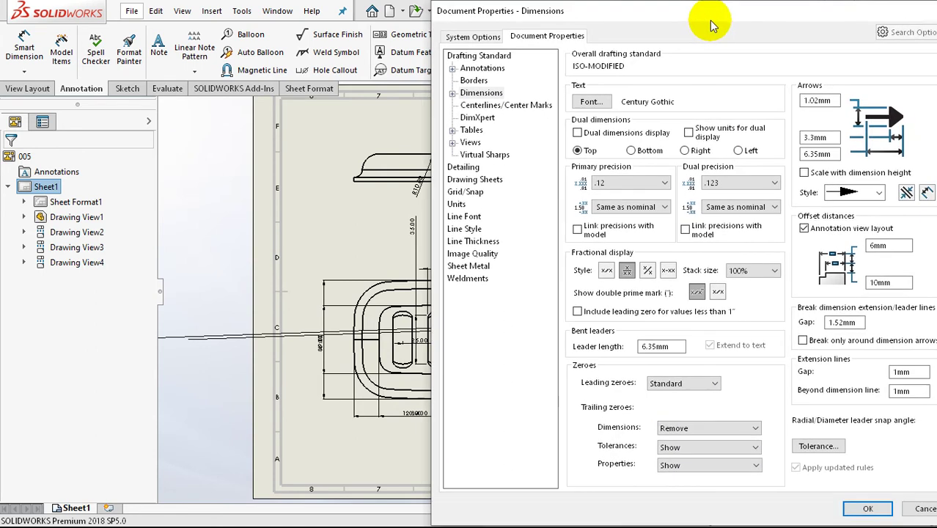
pyautogui.click(840, 509)
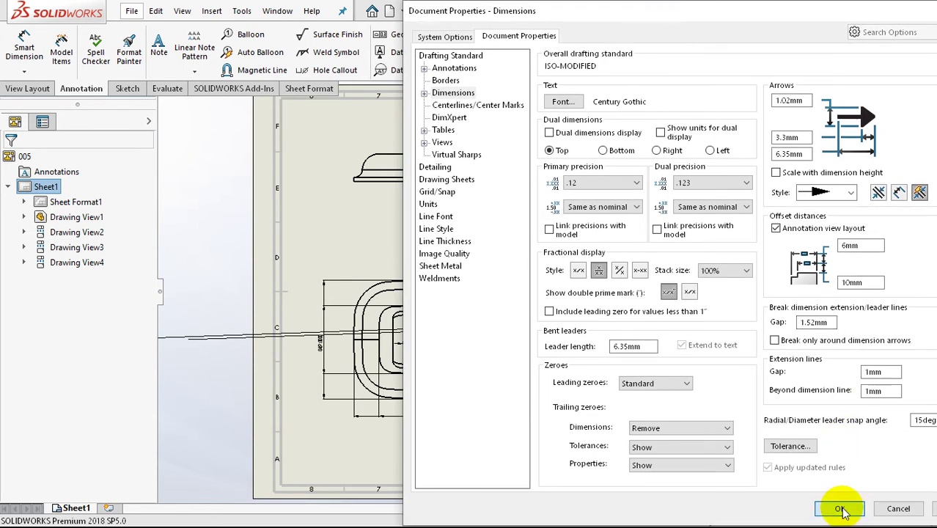
pyautogui.scroll(-2, 470, 126)
pyautogui.scroll(-2, 460, 143)
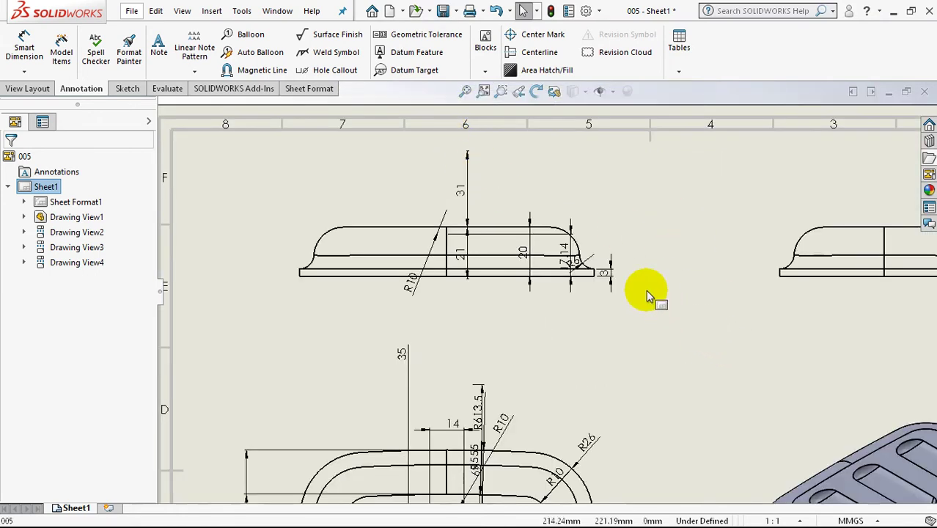
# - Move the 3, R6 and 17.14 dimensions outside the front view's part outline
pyautogui.scroll(-2, 642, 288)
pyautogui.moveTo(592, 268); pyautogui.dragTo(613, 277)
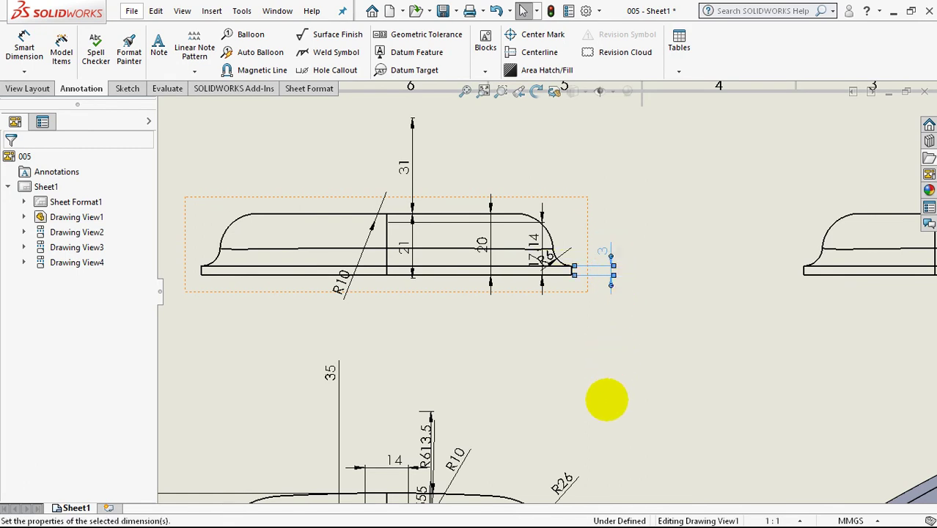
pyautogui.click(568, 282)
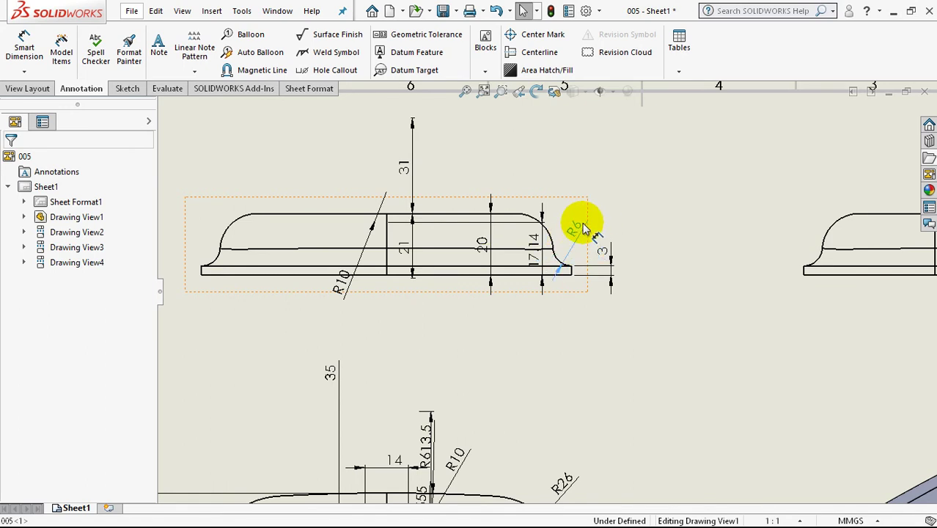
pyautogui.click(585, 235)
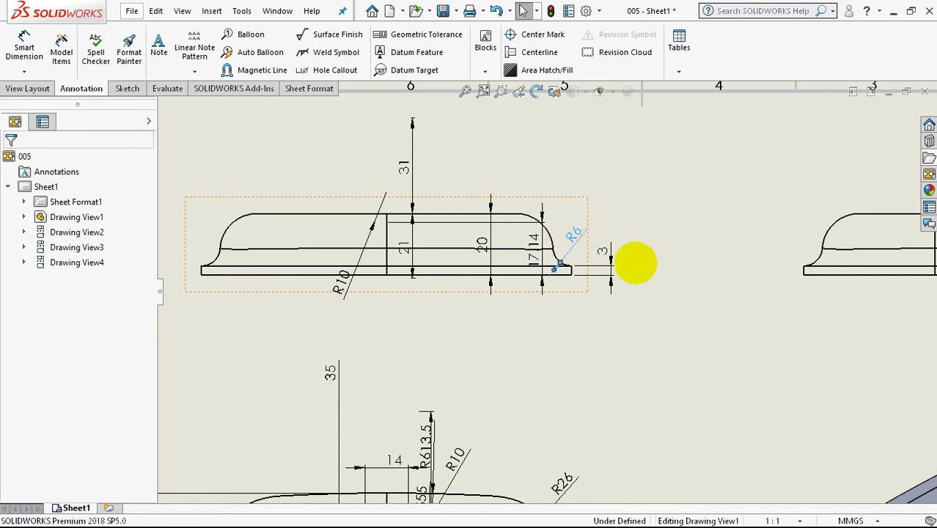
pyautogui.click(554, 285)
pyautogui.moveTo(535, 258); pyautogui.dragTo(639, 263)
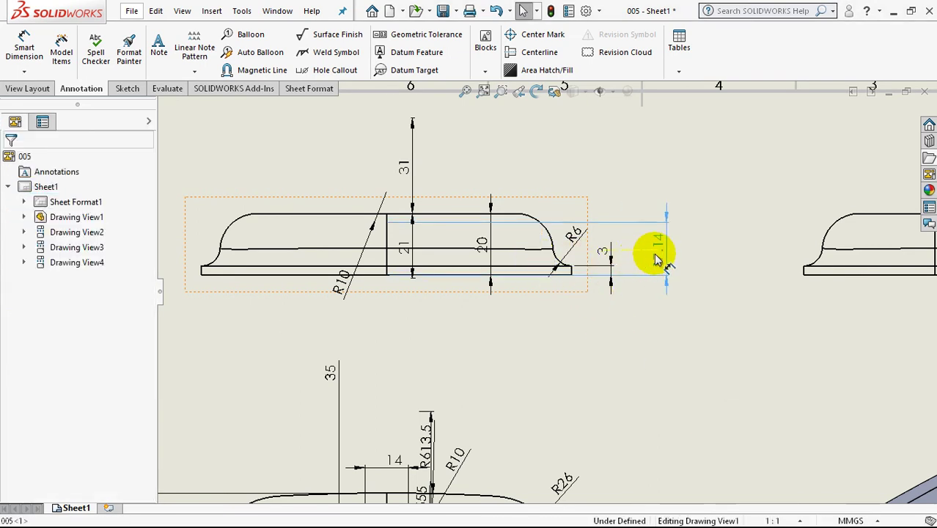
pyautogui.click(610, 363)
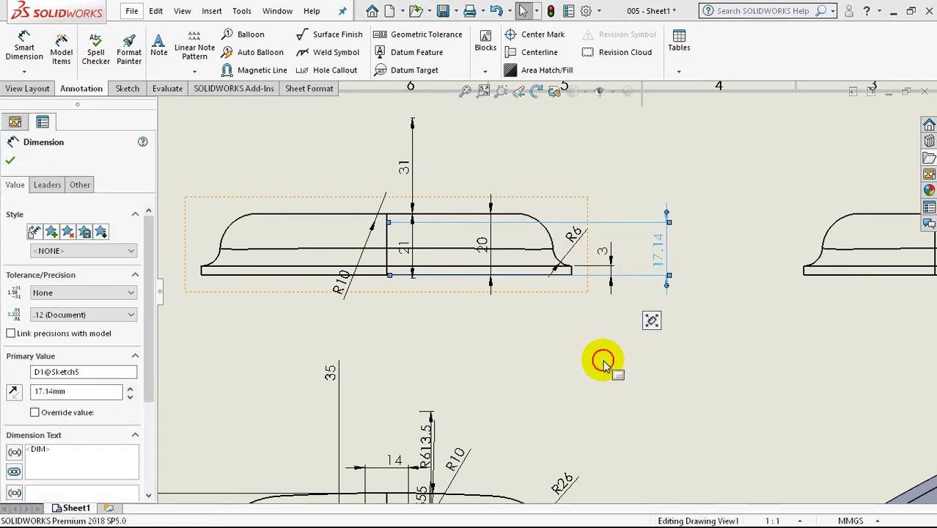
pyautogui.click(329, 325)
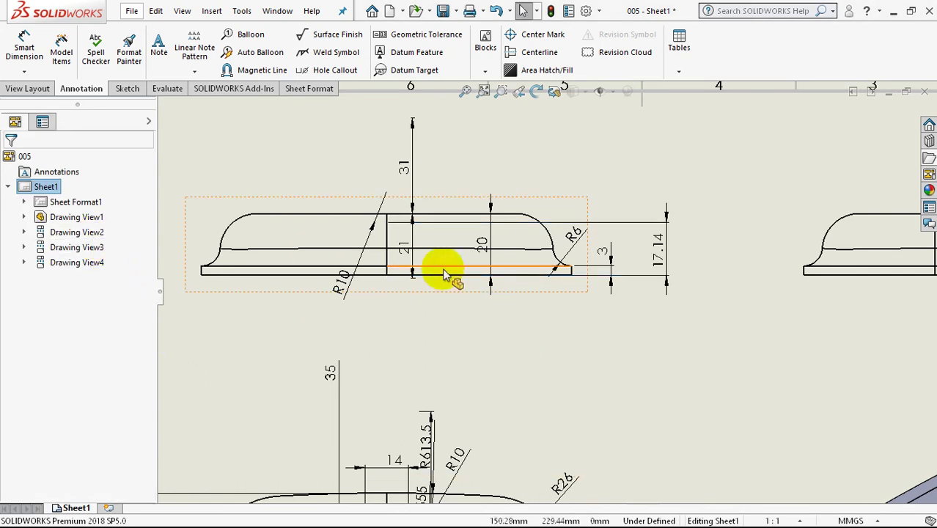
pyautogui.click(430, 202)
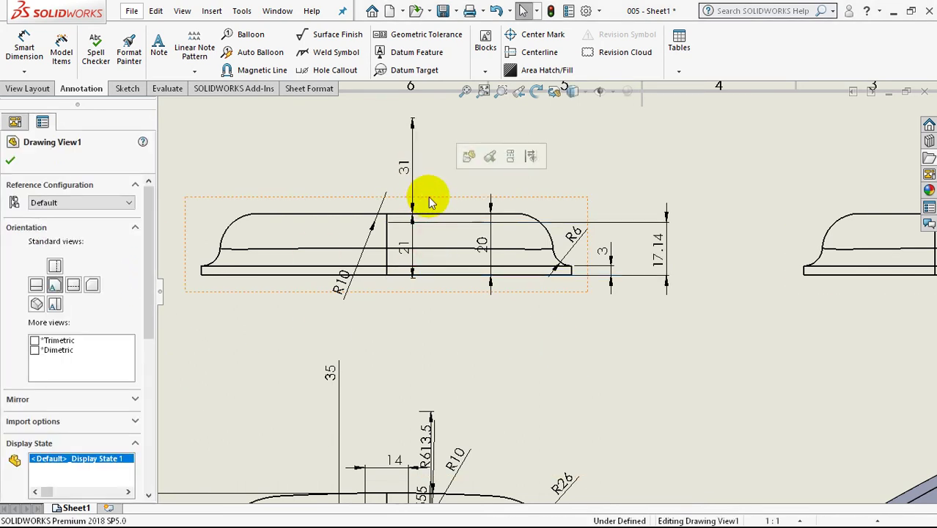
# - Set the front view's display style to Hidden Lines Visible
pyautogui.moveTo(154, 284); pyautogui.dragTo(167, 369)
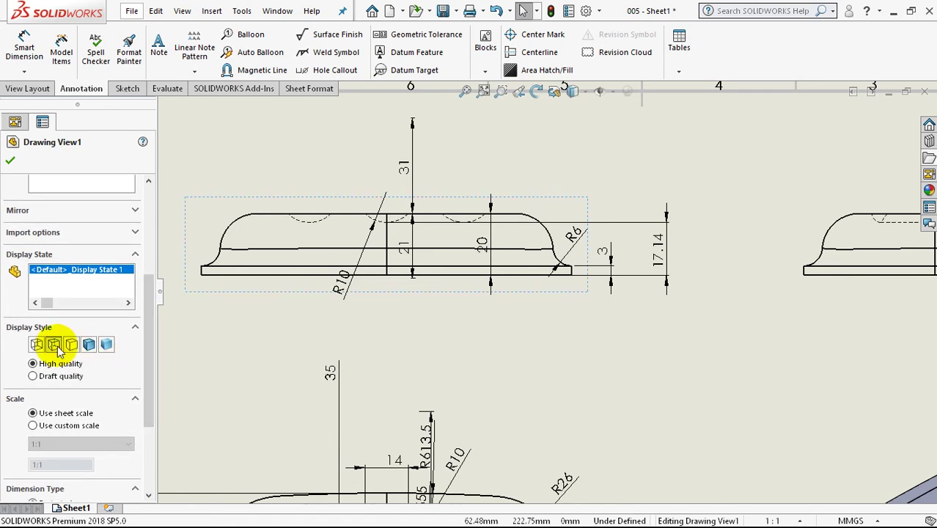
pyautogui.click(8, 164)
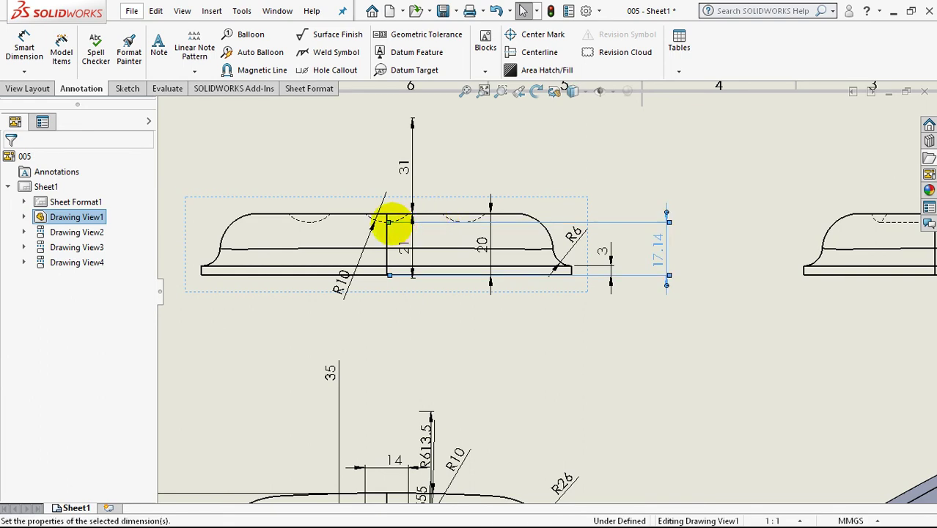
# - Move the 20 dimension outside the front view, beside the 17.14 dimension
pyautogui.click(613, 177)
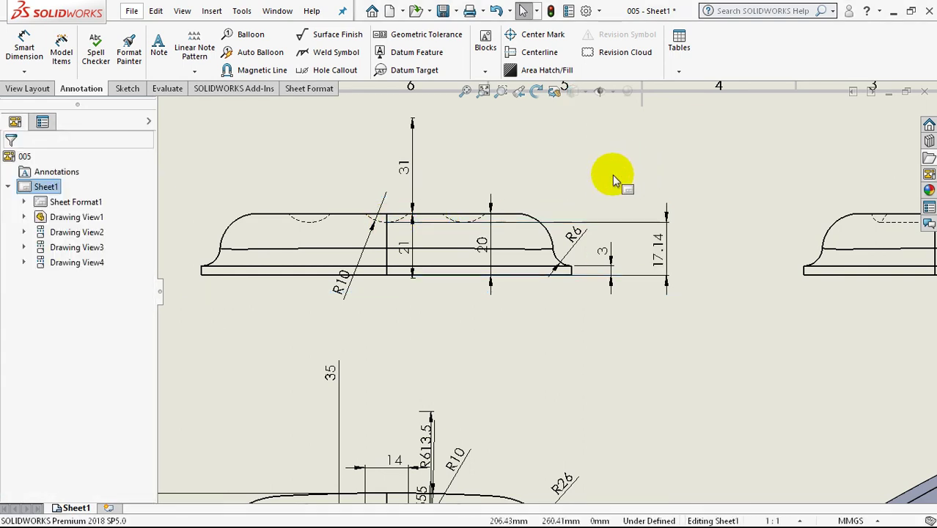
pyautogui.moveTo(484, 247); pyautogui.dragTo(689, 246)
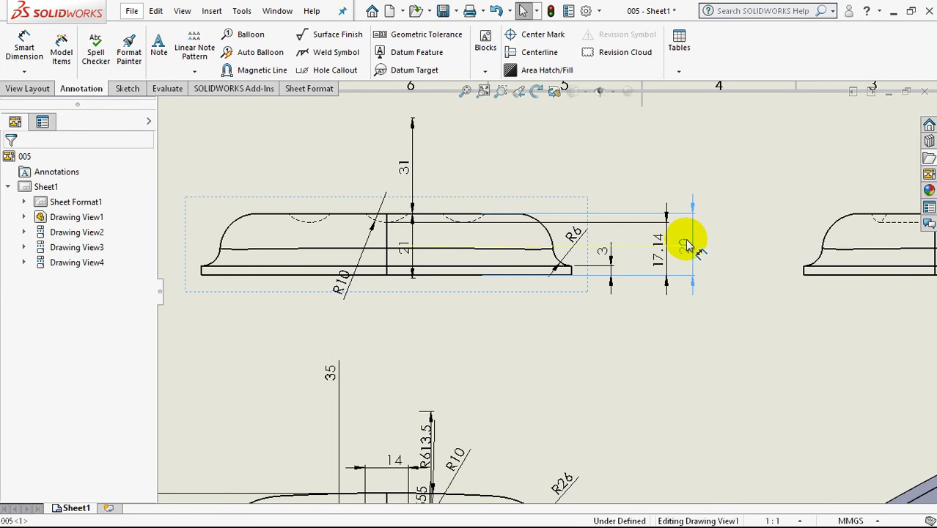
pyautogui.moveTo(688, 246); pyautogui.dragTo(689, 246)
pyautogui.click(716, 360)
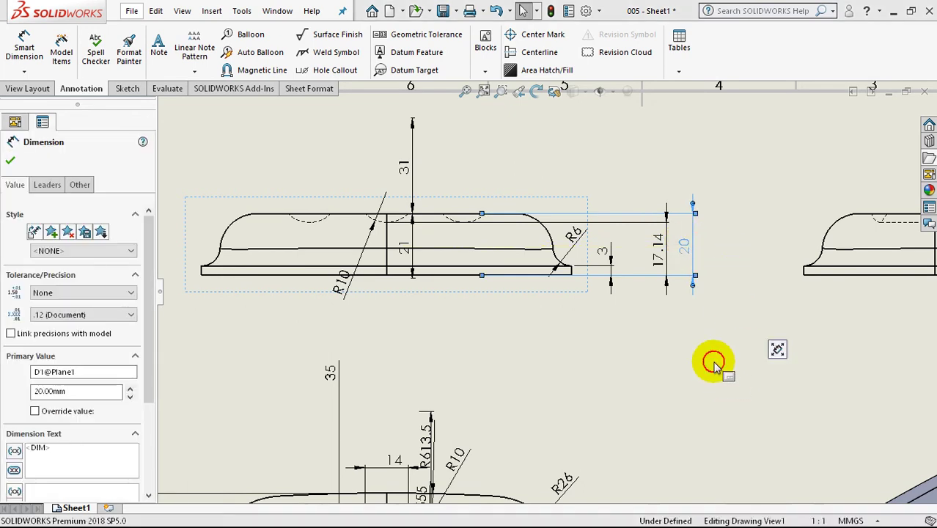
# - Delete the 31 and 21 dimensions and move the R10 radius above the view
pyautogui.click(411, 166)
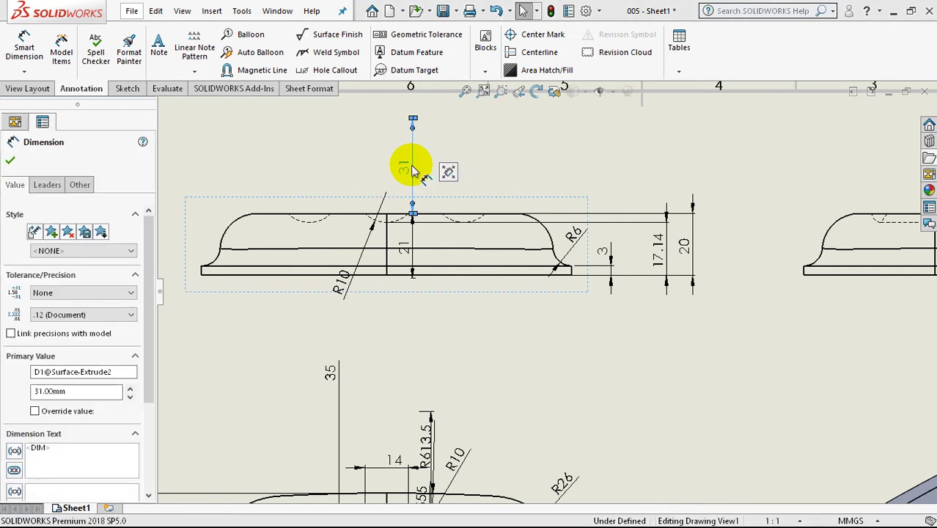
pyautogui.press('Delete')
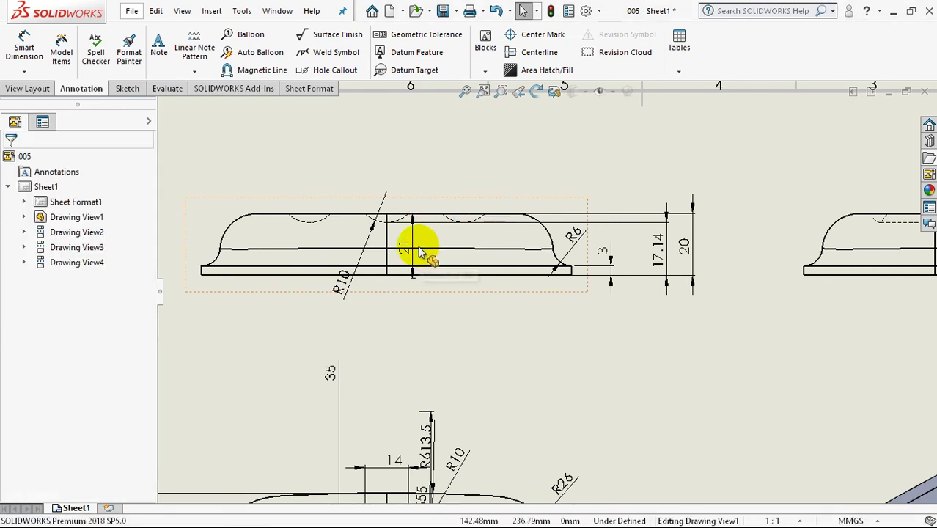
pyautogui.click(412, 247)
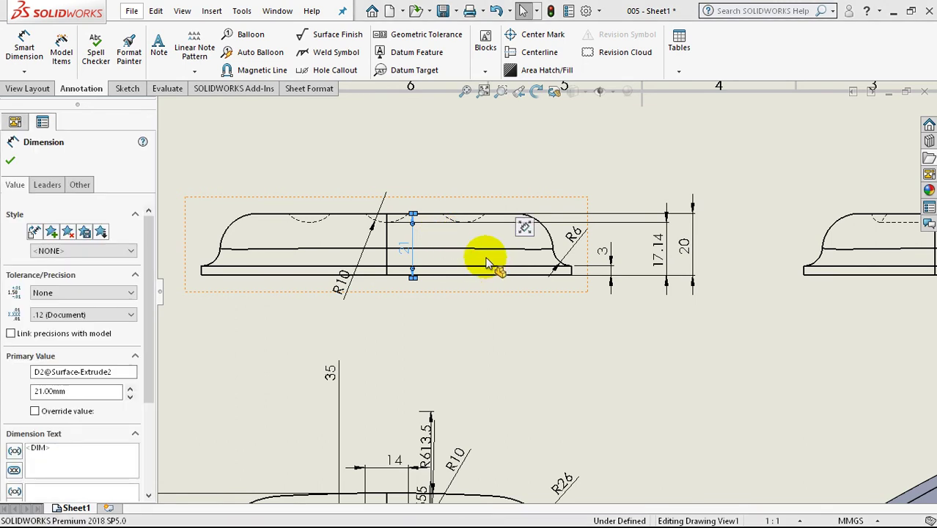
pyautogui.press('Delete')
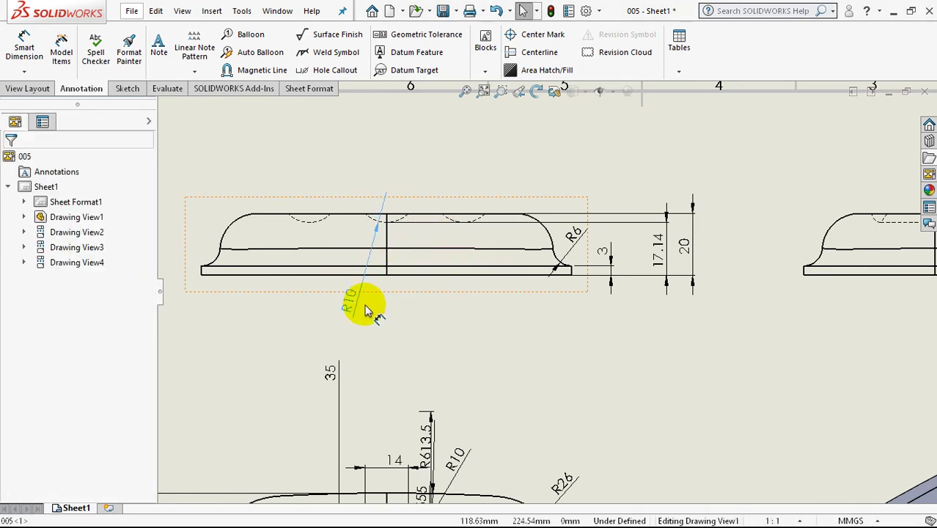
pyautogui.moveTo(367, 312); pyautogui.dragTo(392, 197)
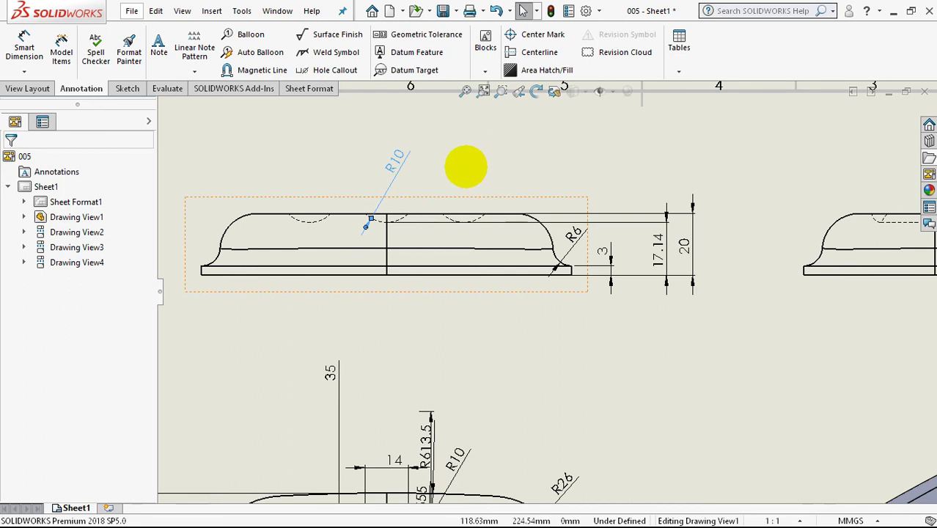
pyautogui.click(424, 291)
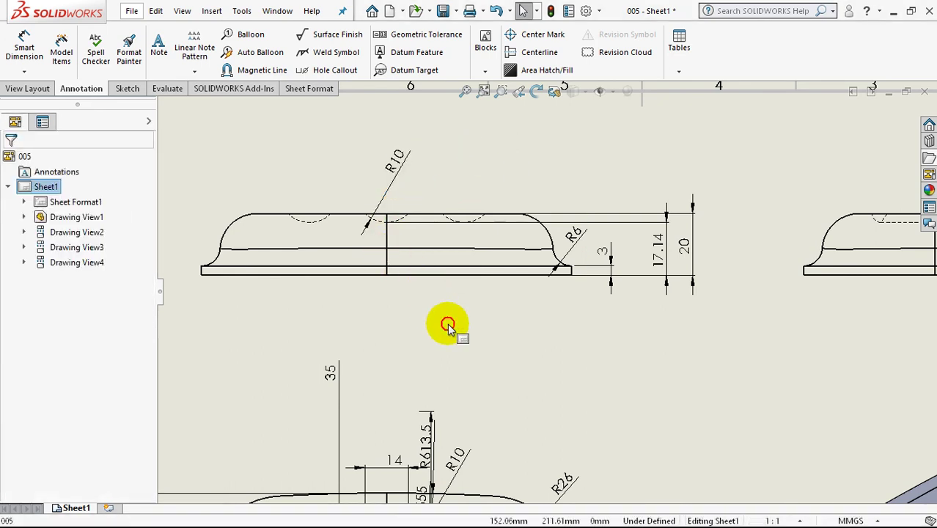
# - Move the 35 dimension down inside the top view
pyautogui.scroll(2, 519, 303)
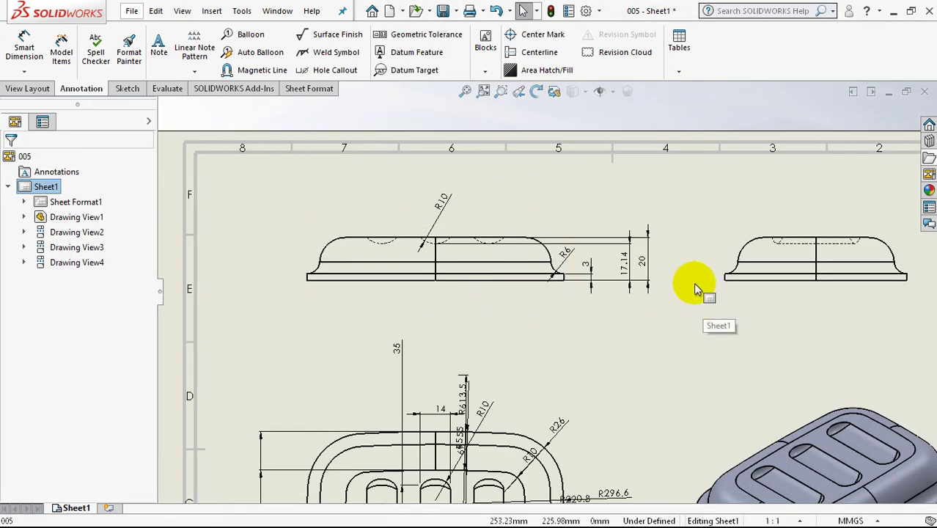
pyautogui.scroll(1, 691, 288)
pyautogui.scroll(2, 561, 352)
pyautogui.scroll(-2, 541, 414)
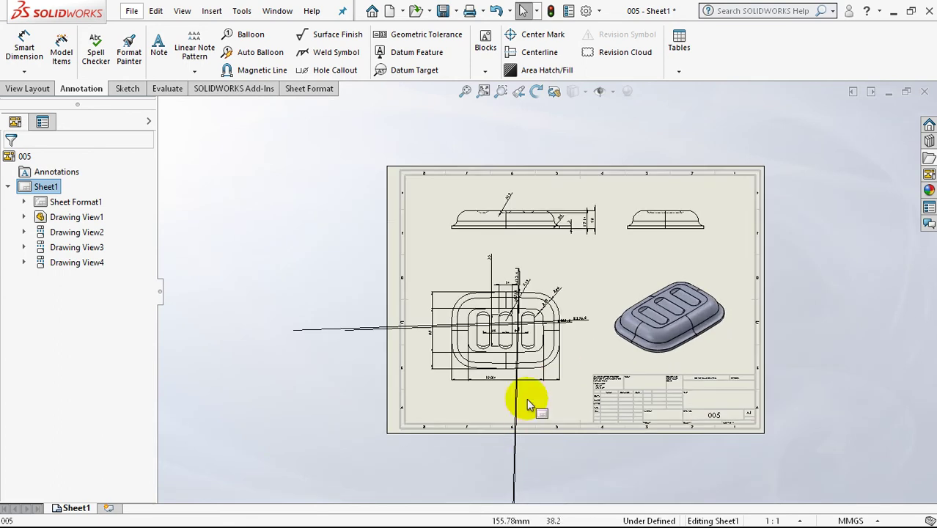
pyautogui.scroll(-1, 526, 398)
pyautogui.scroll(-1, 504, 194)
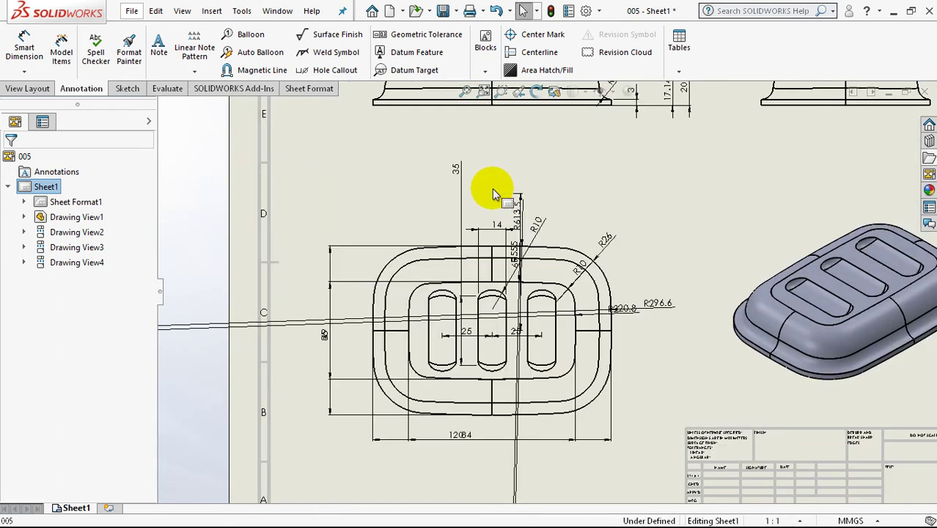
pyautogui.moveTo(456, 167); pyautogui.dragTo(468, 293)
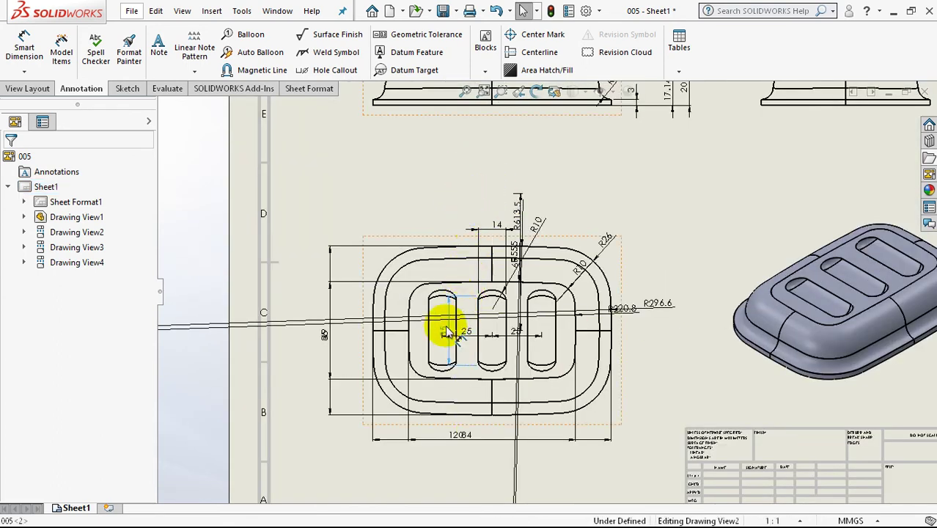
pyautogui.moveTo(466, 328); pyautogui.dragTo(467, 332)
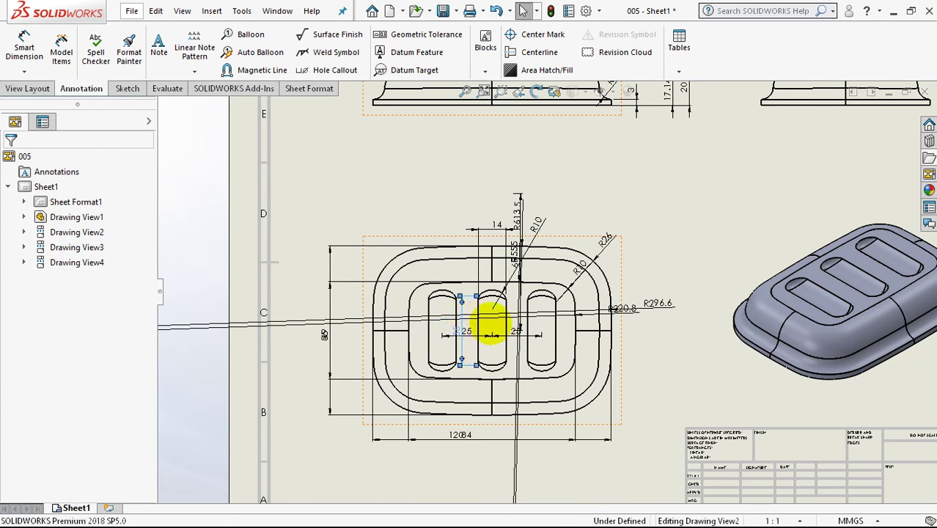
pyautogui.click(735, 410)
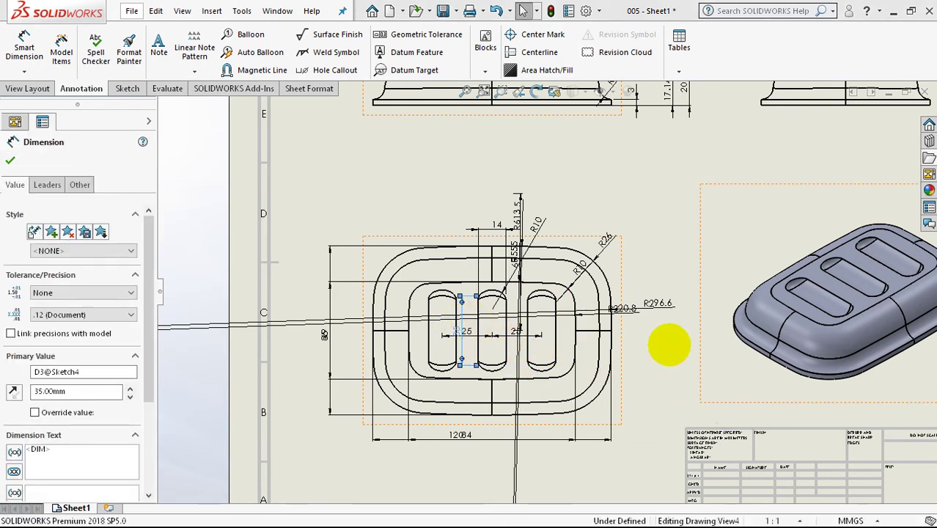
# - Give the R296.6 radius a foreshortened leader and place its text beside the outer contour
pyautogui.click(651, 304)
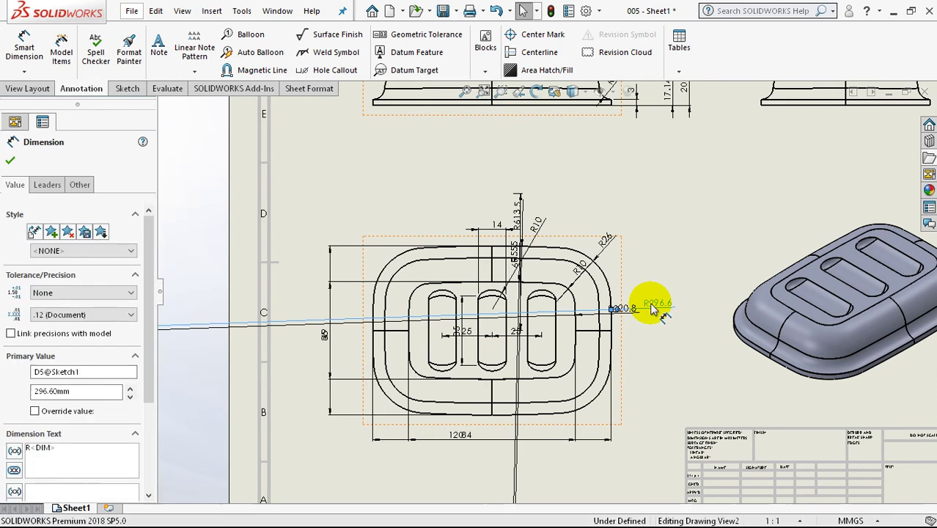
pyautogui.click(47, 186)
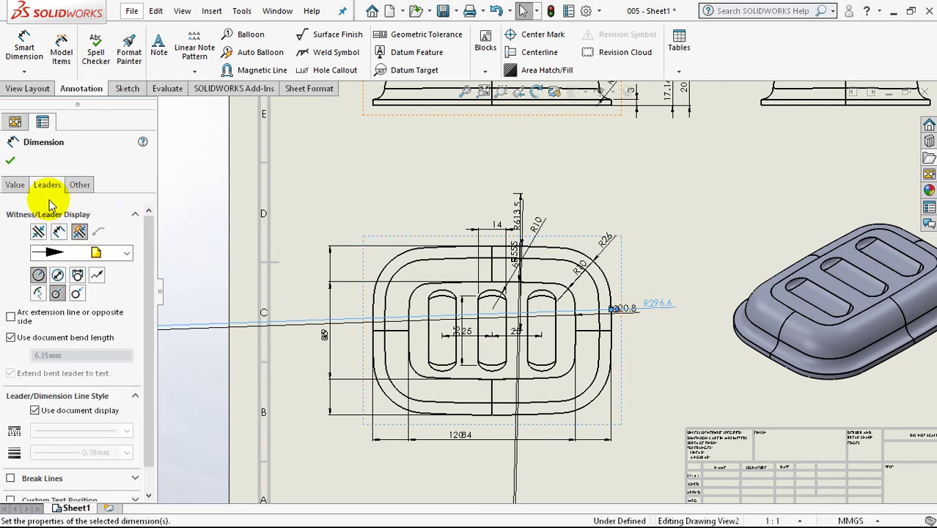
pyautogui.click(38, 294)
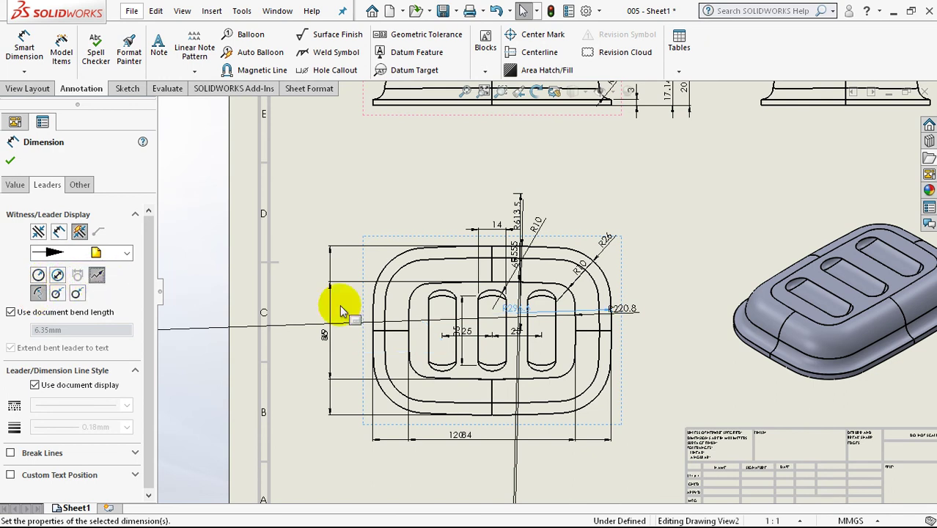
pyautogui.click(9, 159)
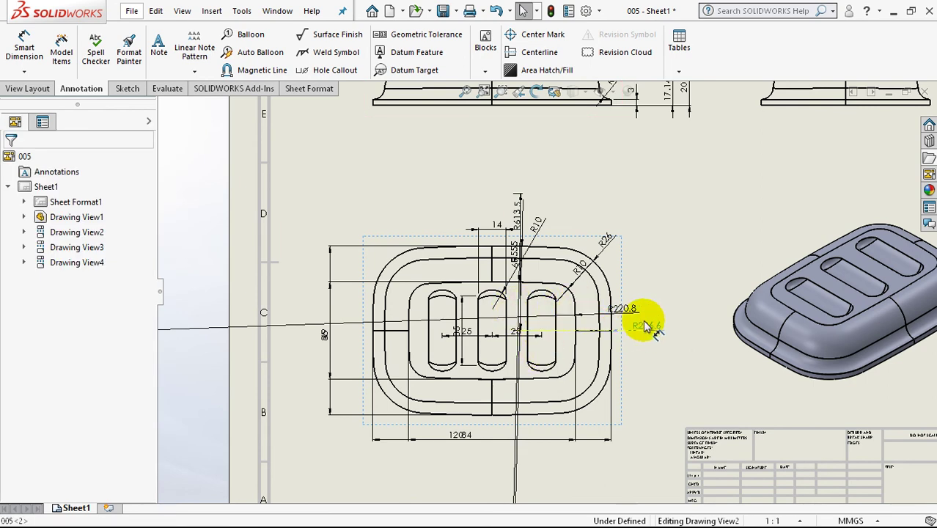
pyautogui.moveTo(645, 328); pyautogui.dragTo(612, 352)
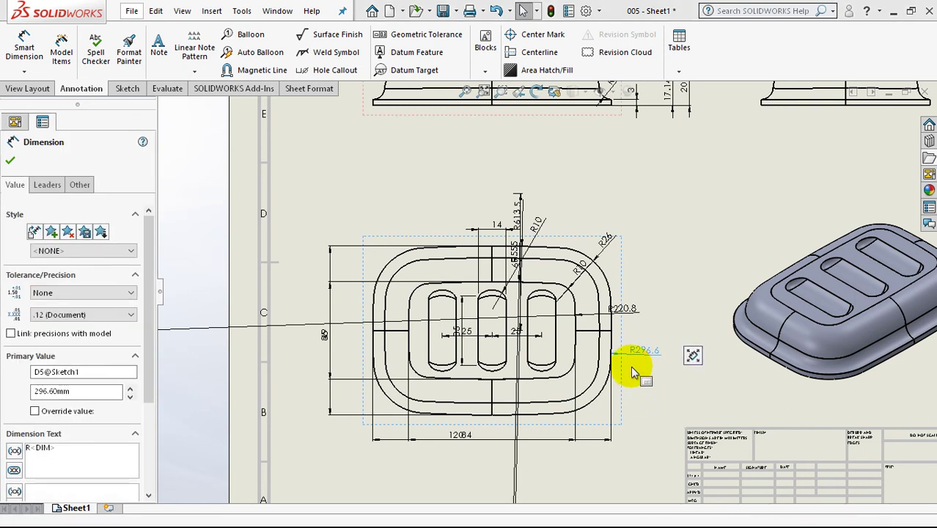
# - Give the R220.8 radius dimension a short leader
pyautogui.click(630, 365)
pyautogui.scroll(-2, 631, 374)
pyautogui.click(607, 286)
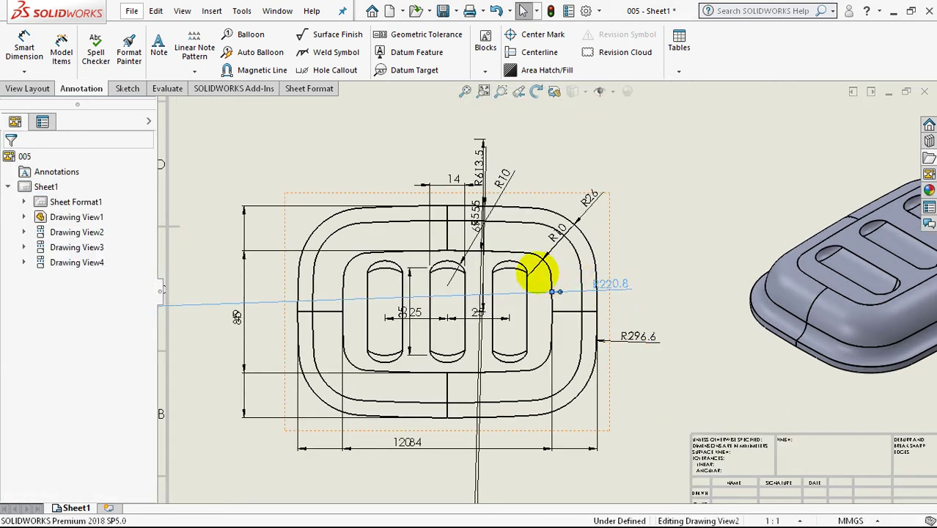
pyautogui.click(47, 185)
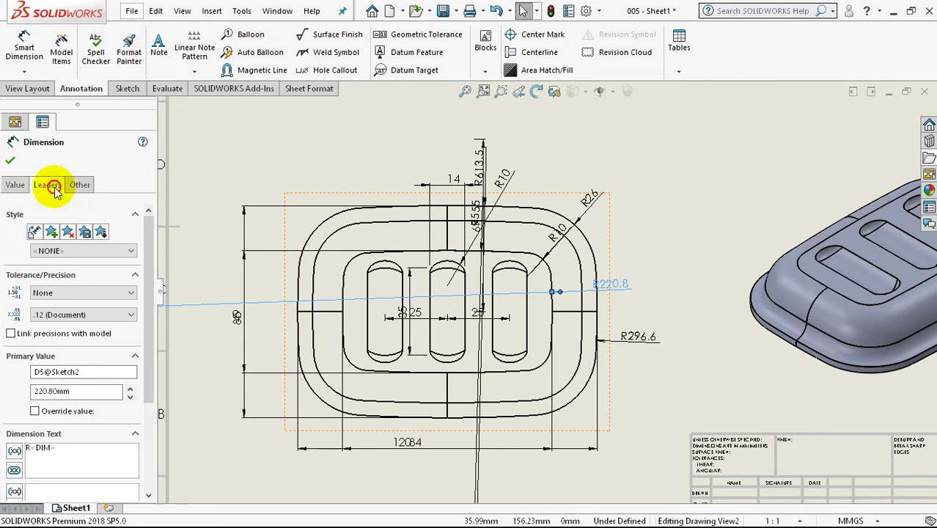
pyautogui.click(93, 277)
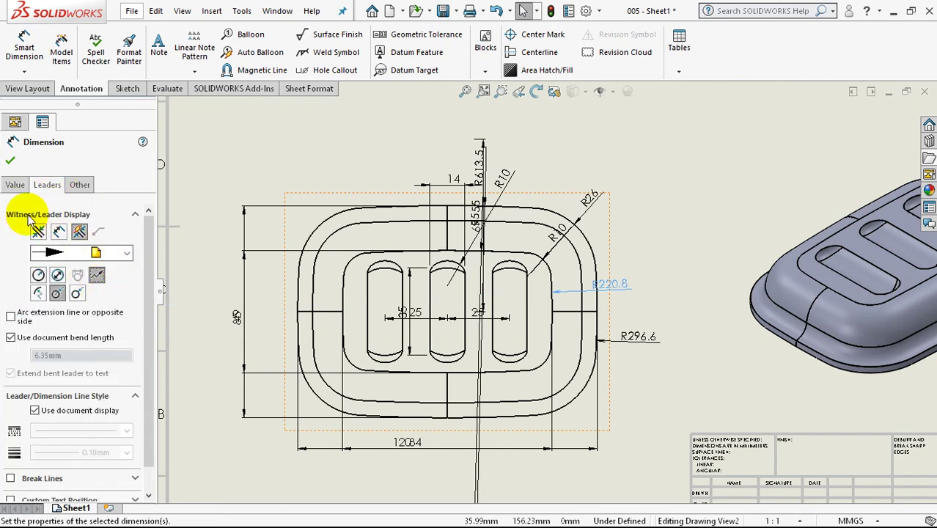
pyautogui.click(16, 163)
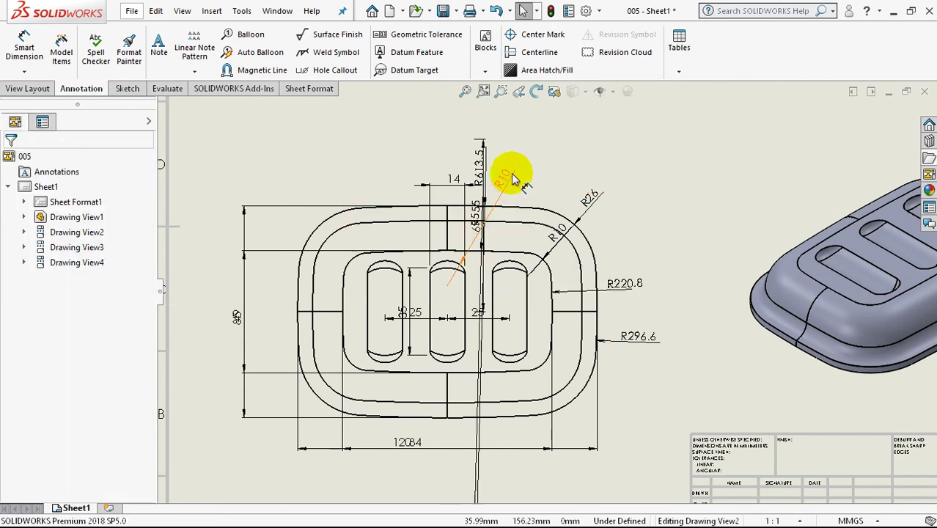
# - Shorten the leaders of the R26 and inner R10 radius dimensions
pyautogui.click(599, 212)
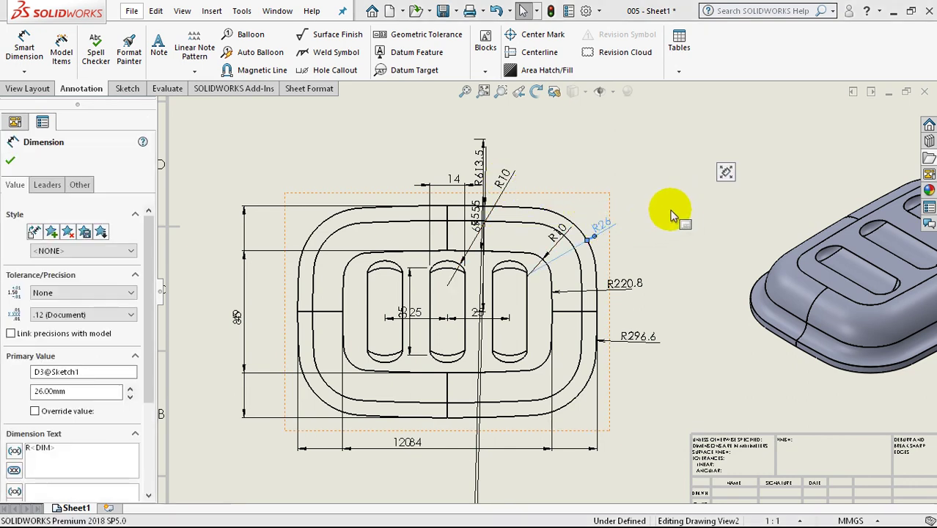
pyautogui.click(60, 187)
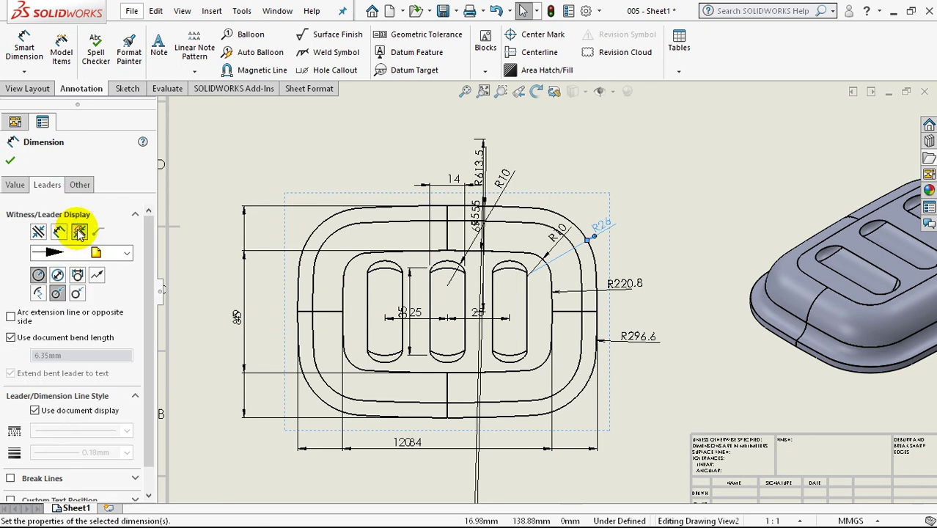
pyautogui.click(11, 160)
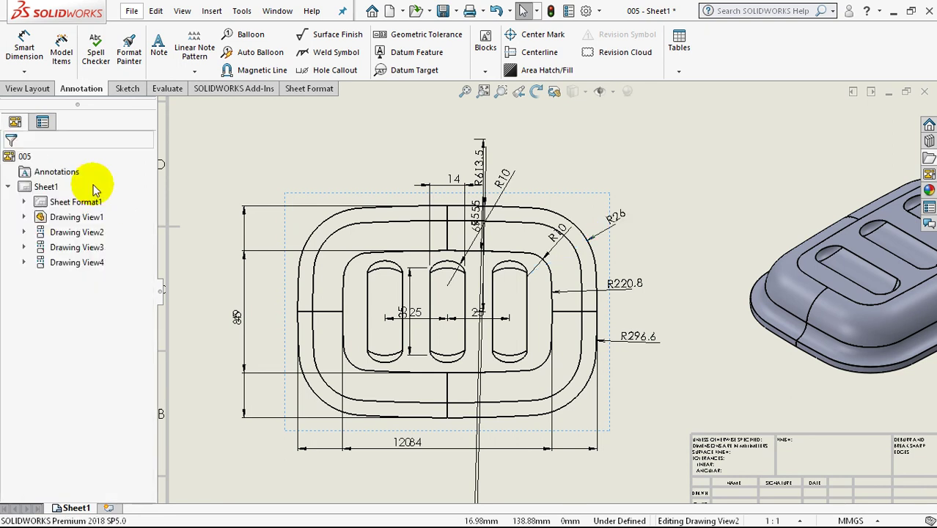
pyautogui.click(551, 236)
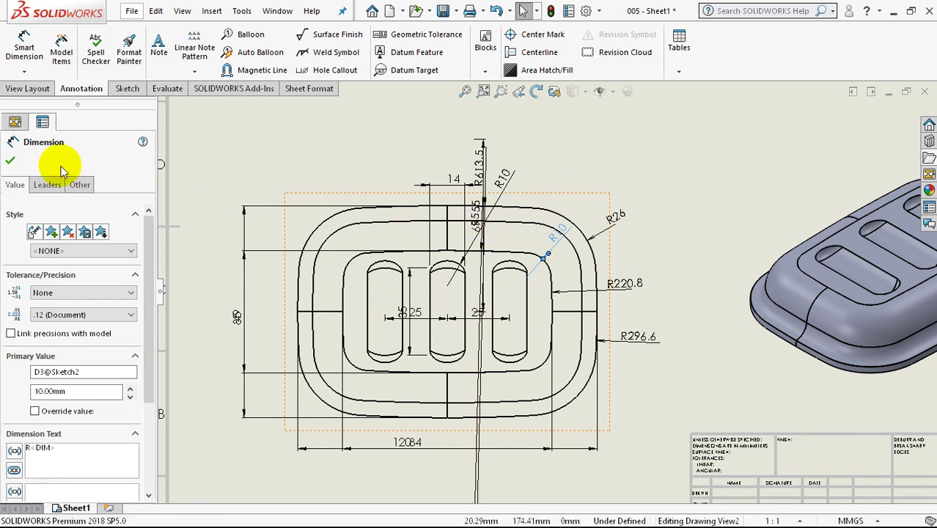
pyautogui.click(48, 185)
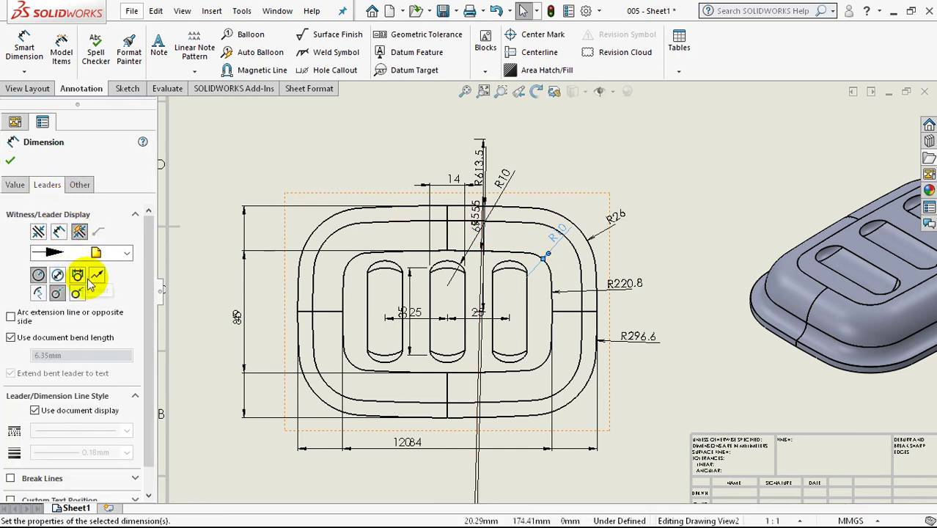
pyautogui.click(10, 161)
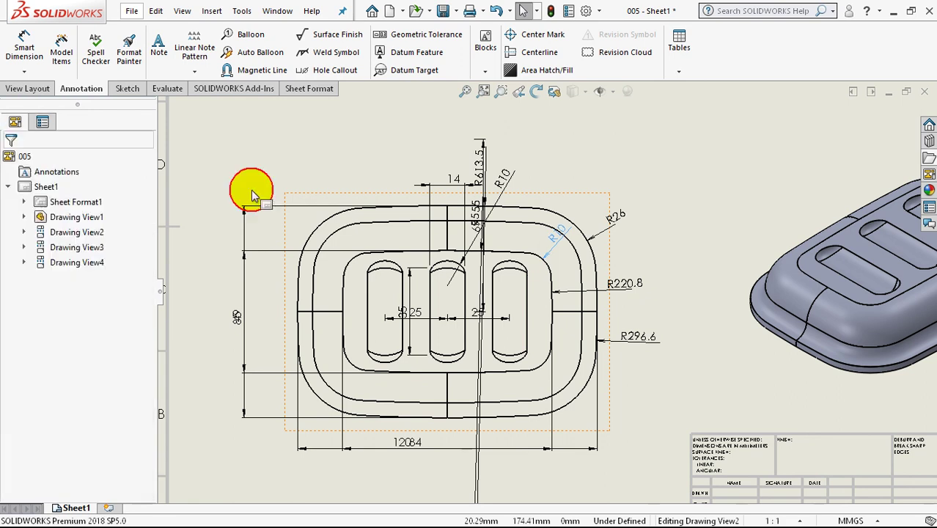
pyautogui.scroll(3, 456, 262)
pyautogui.scroll(2, 456, 262)
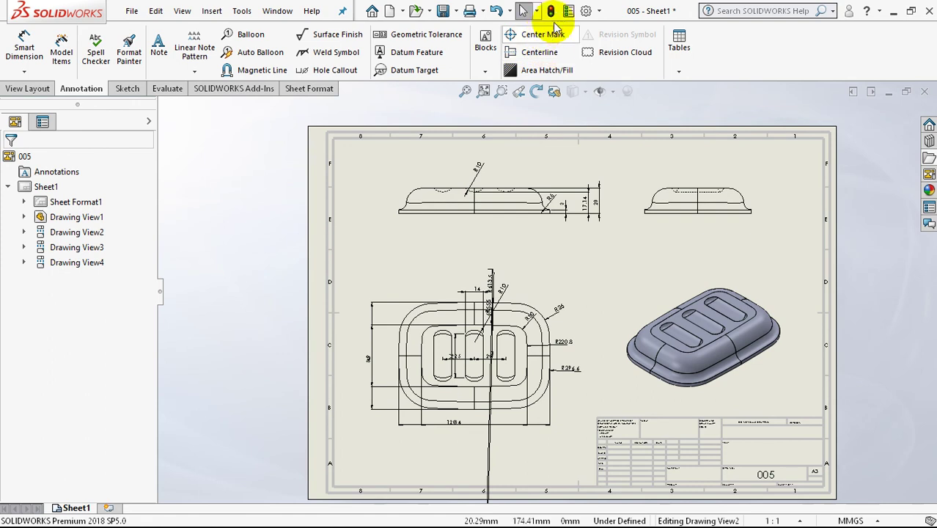
# - In Document Properties > Dimensions, change the dimension font height from 3.50 mm to 5 mm
pyautogui.click(585, 11)
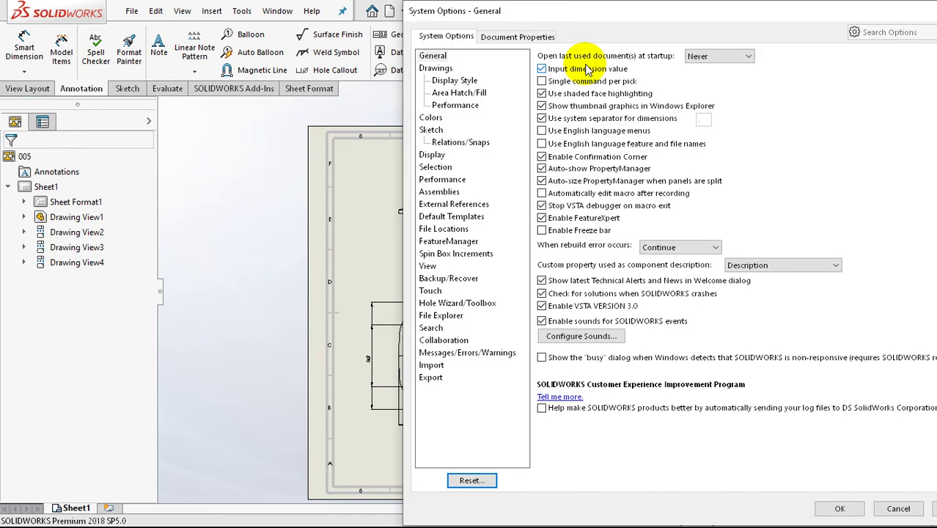
pyautogui.click(497, 38)
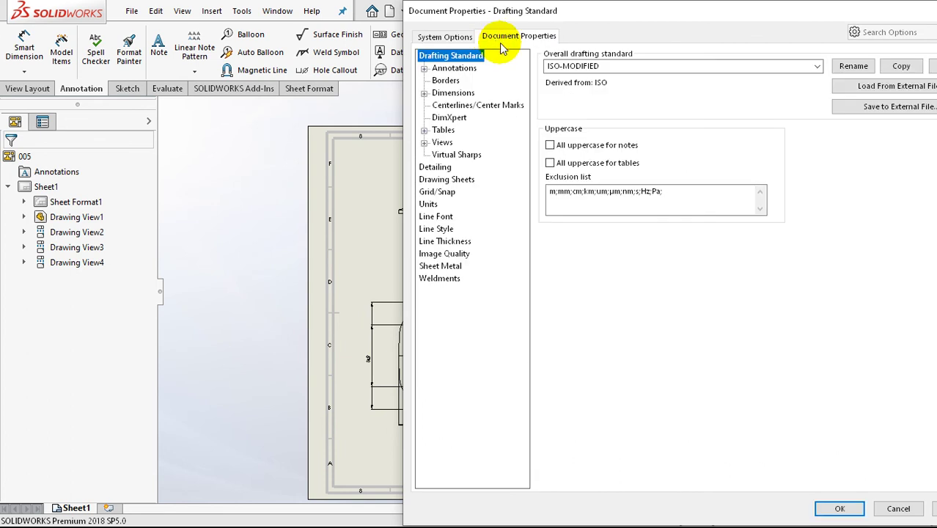
pyautogui.click(454, 94)
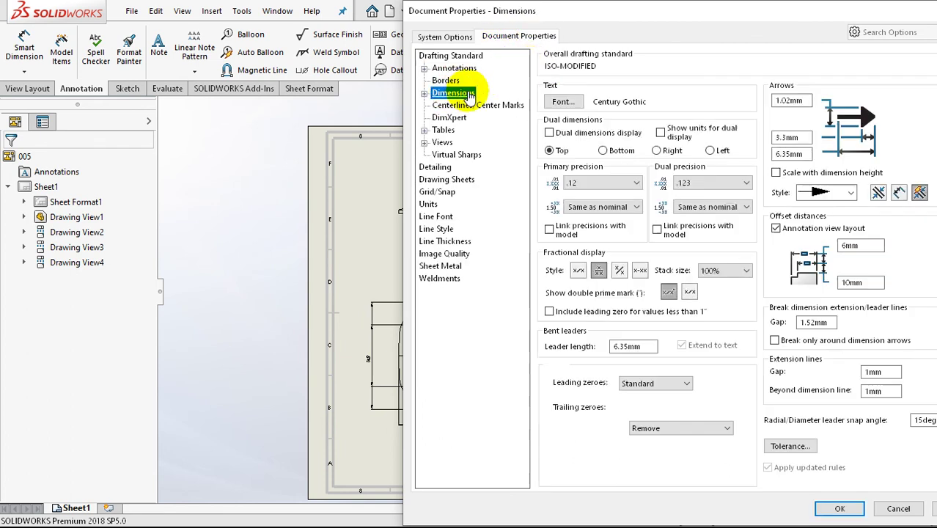
pyautogui.click(571, 103)
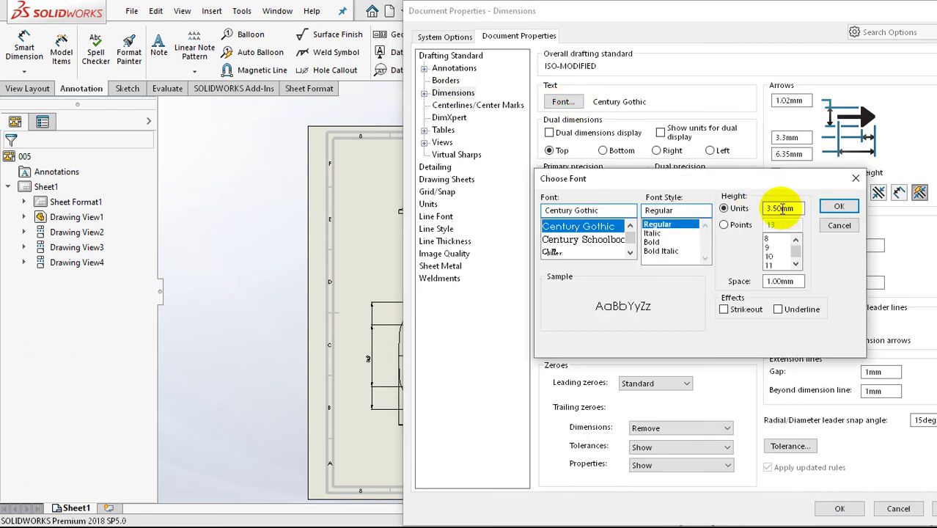
pyautogui.moveTo(783, 209); pyautogui.dragTo(752, 208)
pyautogui.write('5')
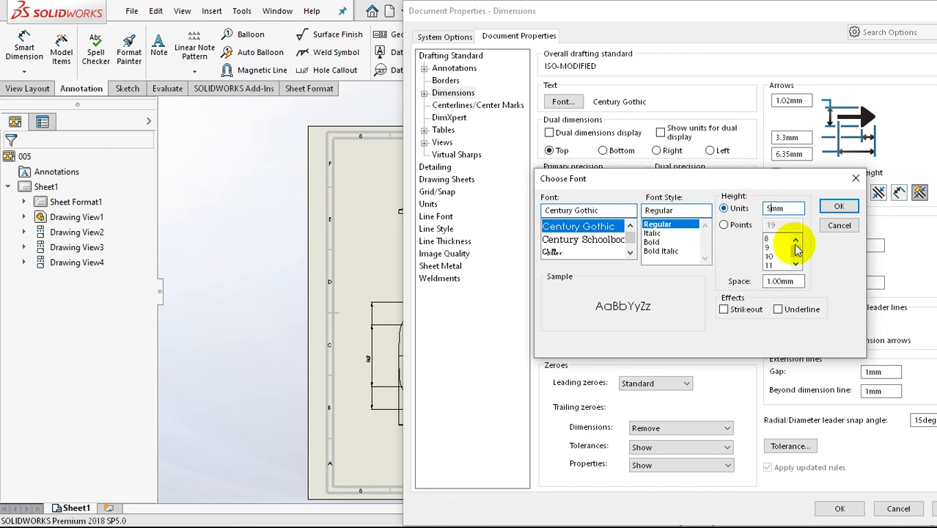
pyautogui.click(838, 206)
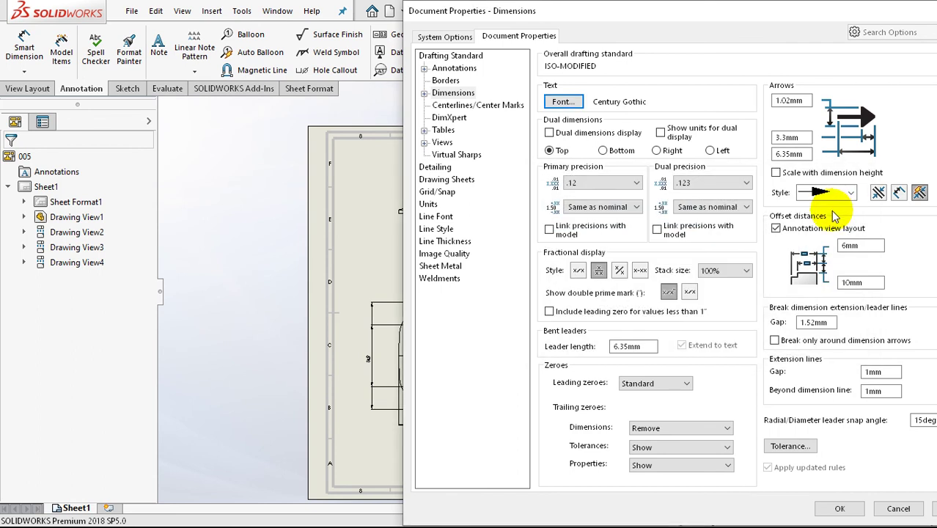
pyautogui.click(843, 509)
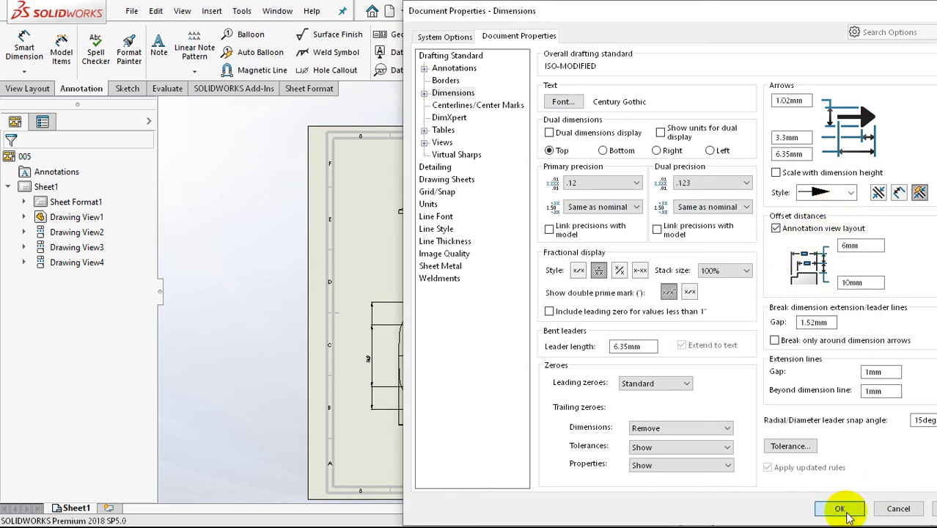
pyautogui.scroll(-2, 605, 208)
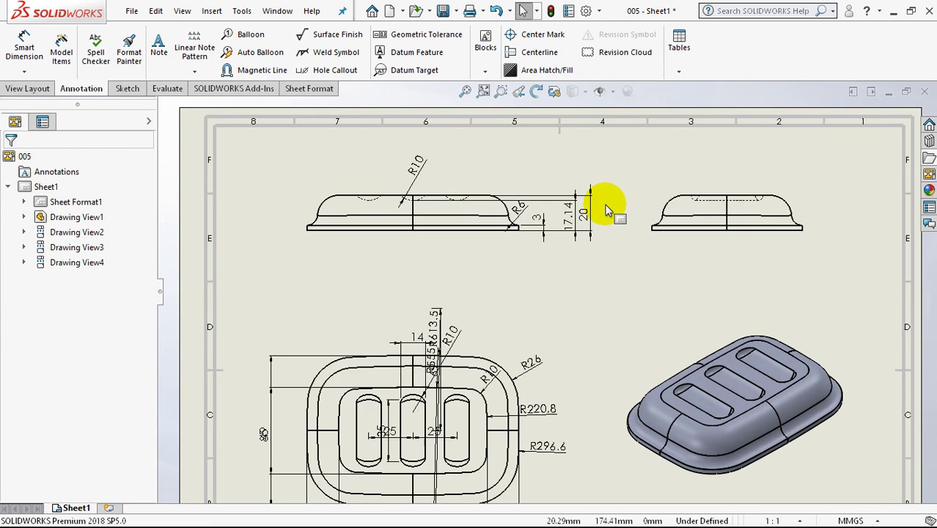